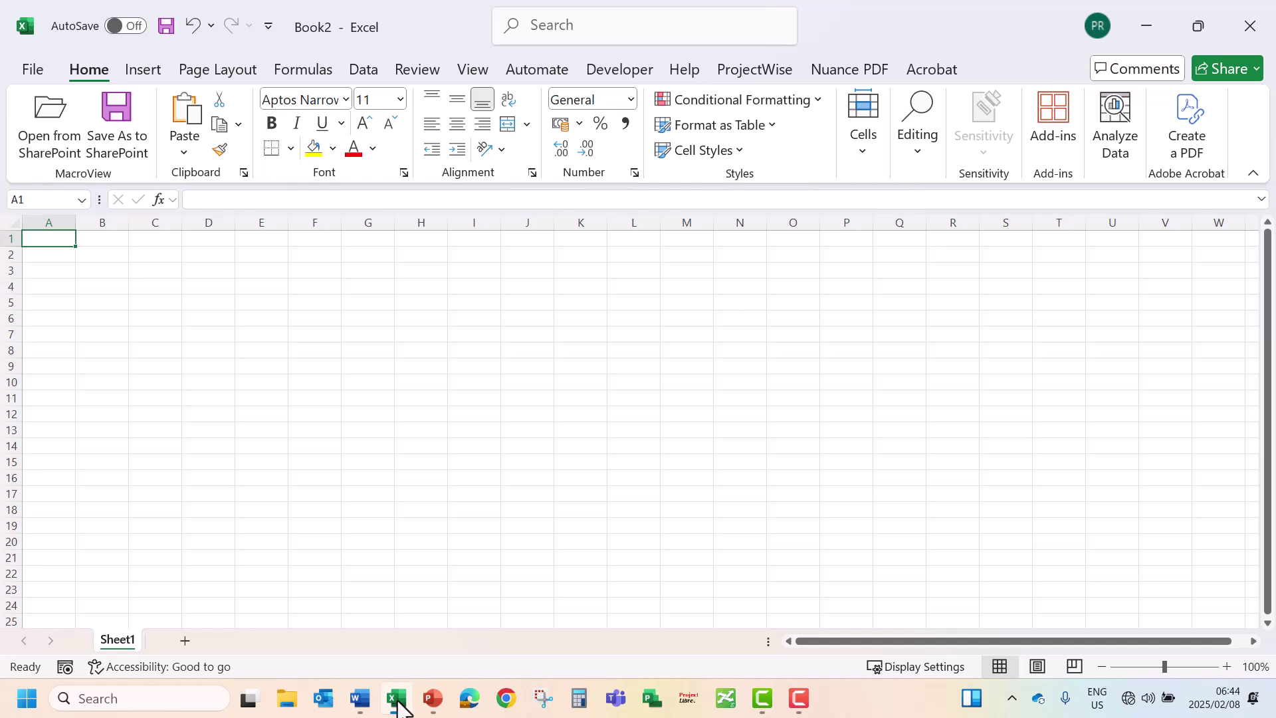
Step: Insert a Hierarchy > Organization Chart SmartArt graphic onto Sheet1
{"action": "left_click", "coordinate": [147, 75]}
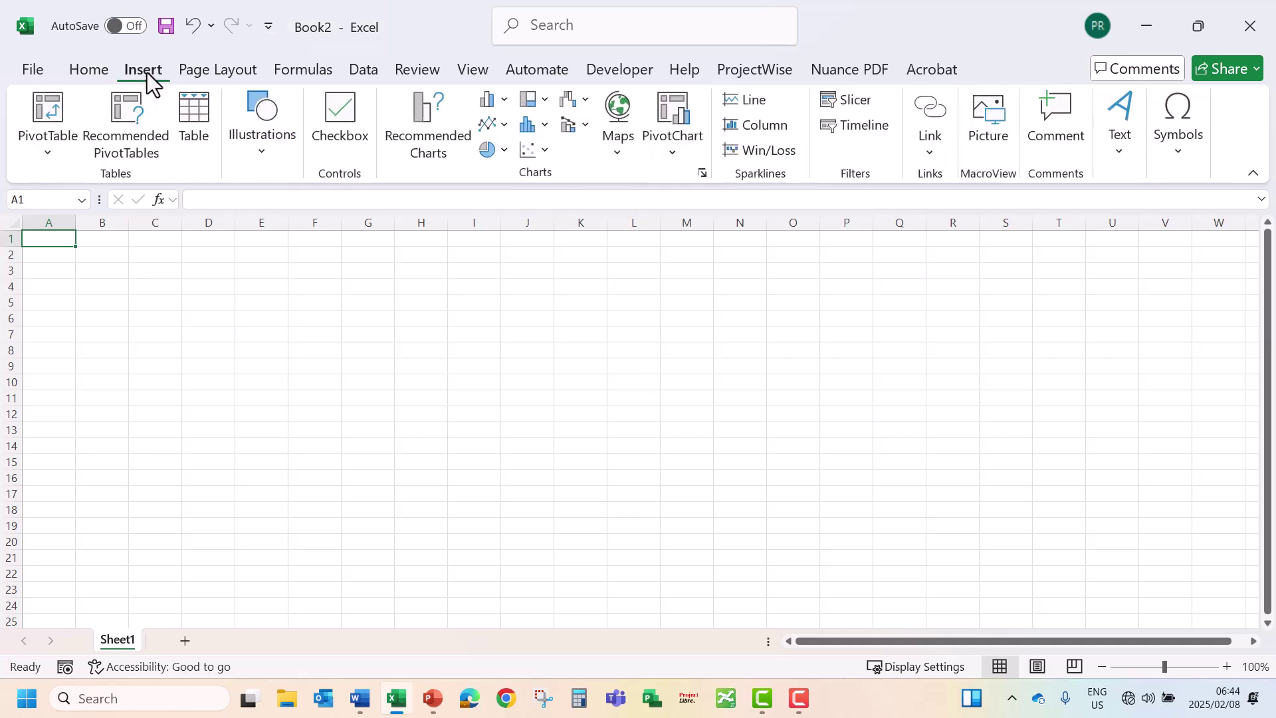
{"action": "left_click", "coordinate": [265, 153]}
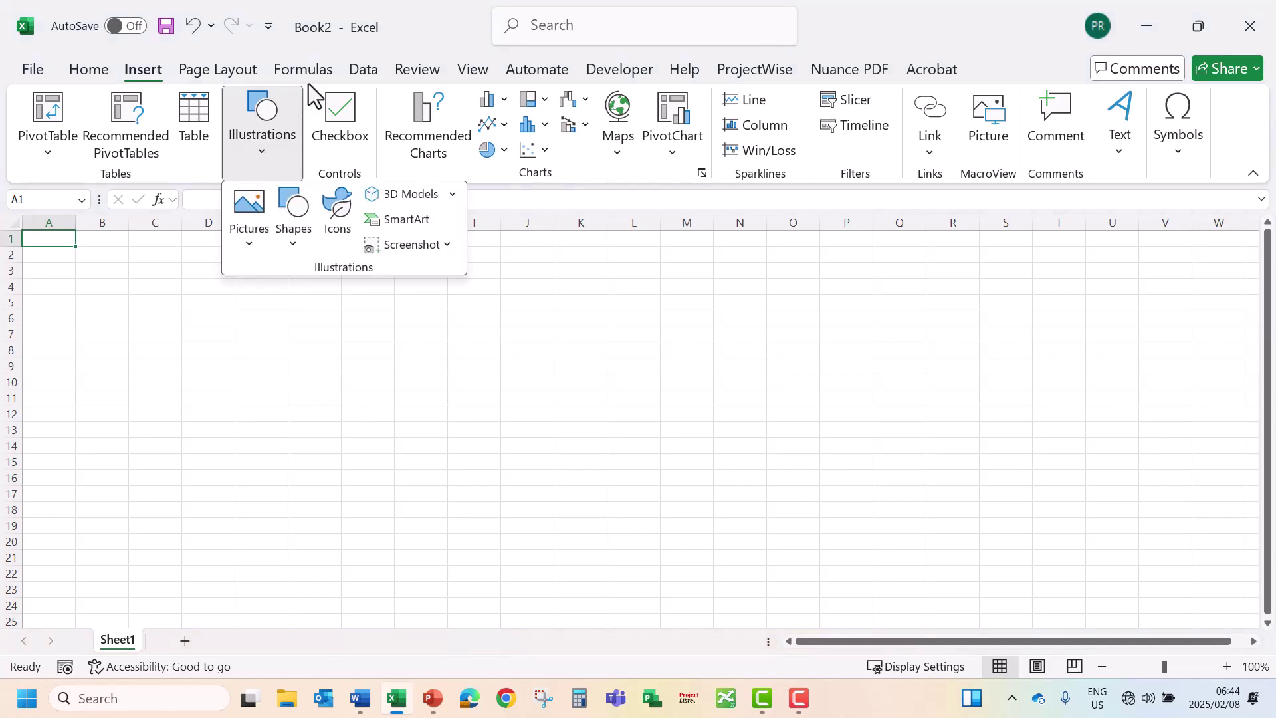
{"action": "left_click", "coordinate": [406, 220]}
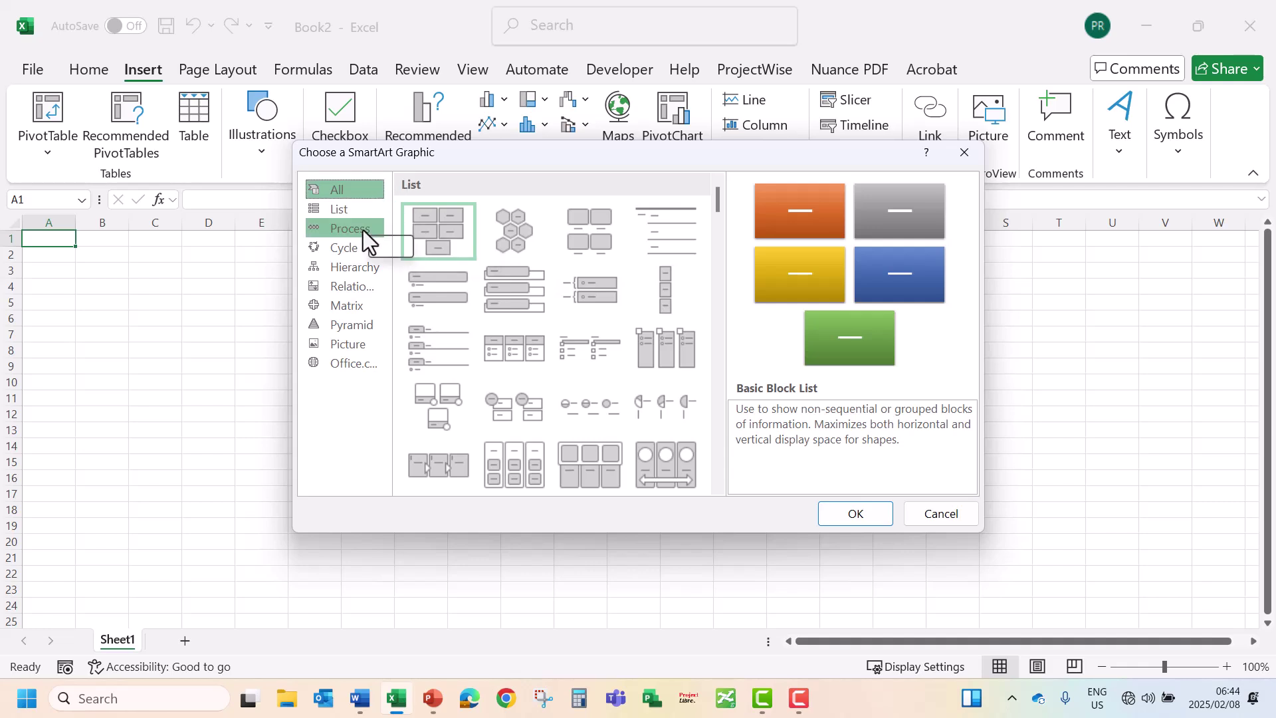
{"action": "left_click", "coordinate": [353, 260]}
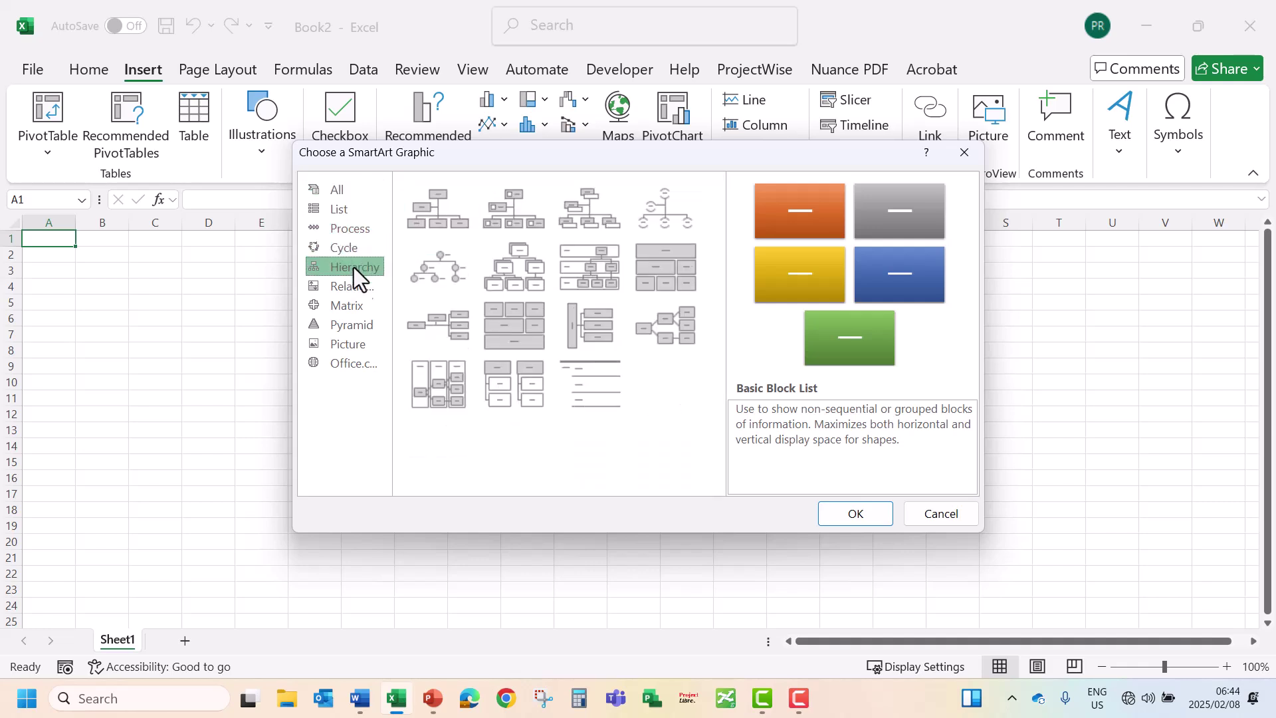
{"action": "left_click", "coordinate": [449, 222]}
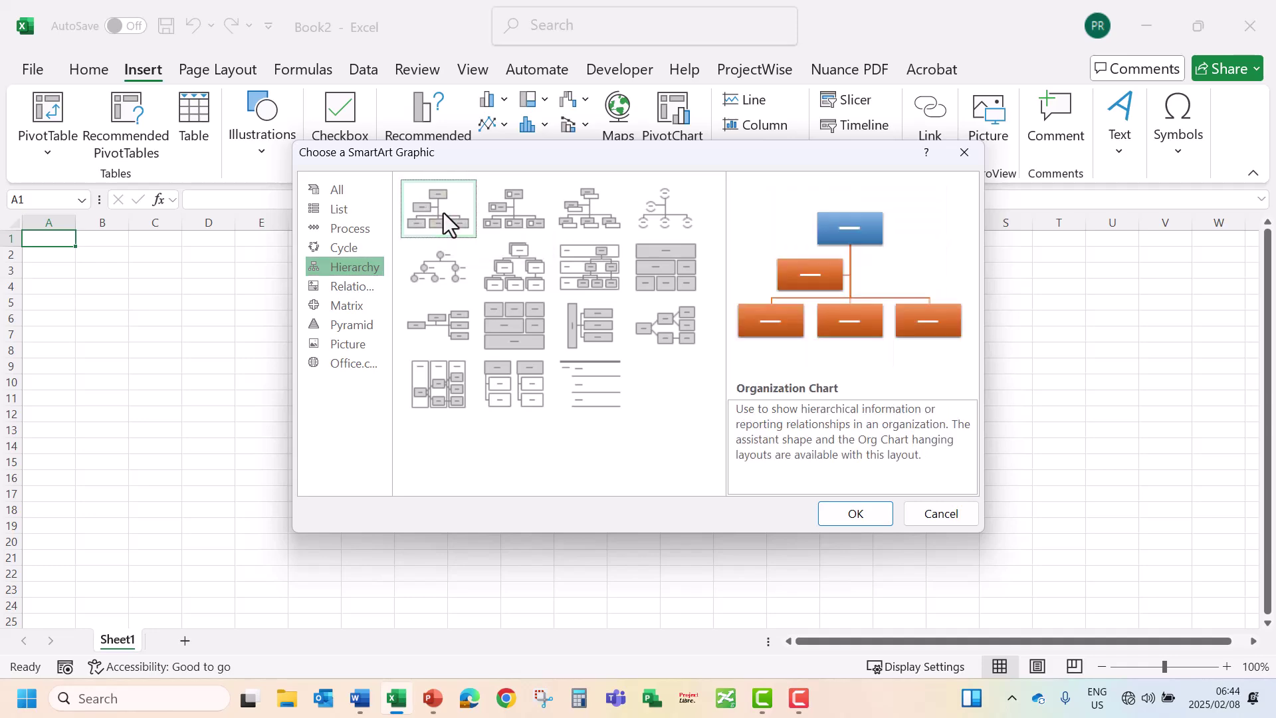
{"action": "left_click", "coordinate": [844, 519]}
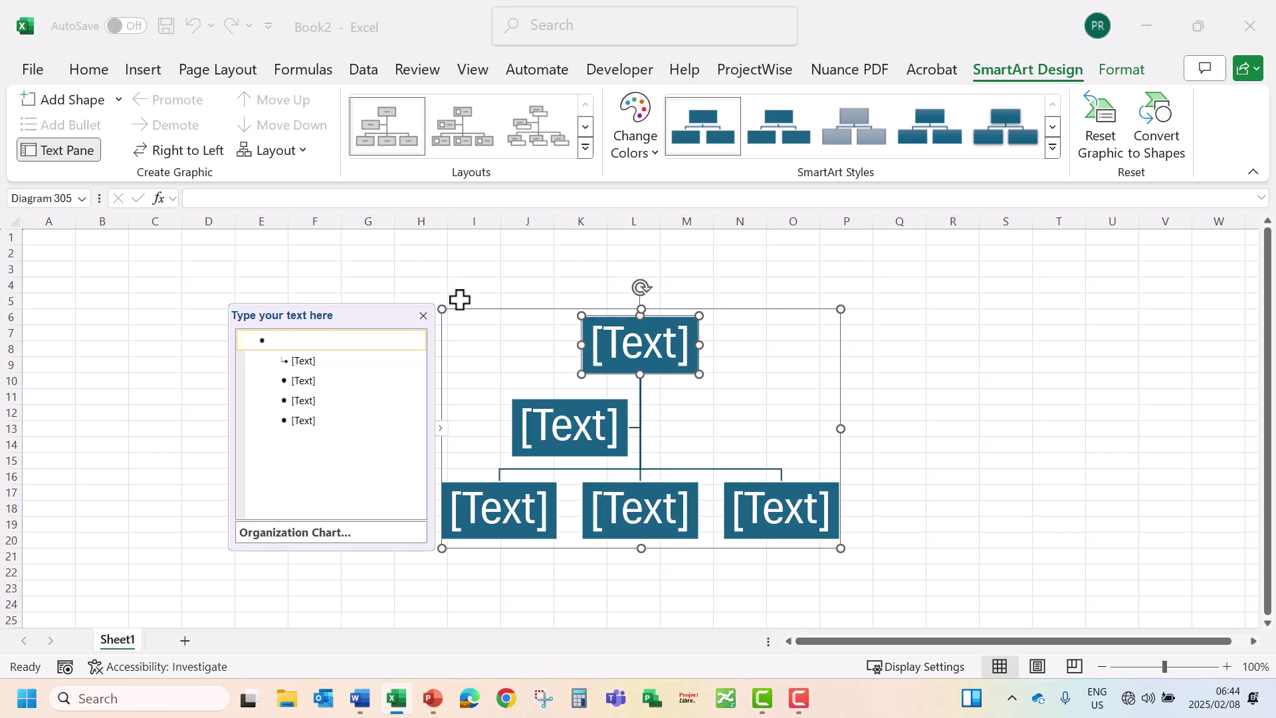
Step: Enlarge the diagram from both corners and label the top boxes CEO and PA
{"action": "left_click_drag", "start_coordinate": [440, 307], "coordinate": [383, 239]}
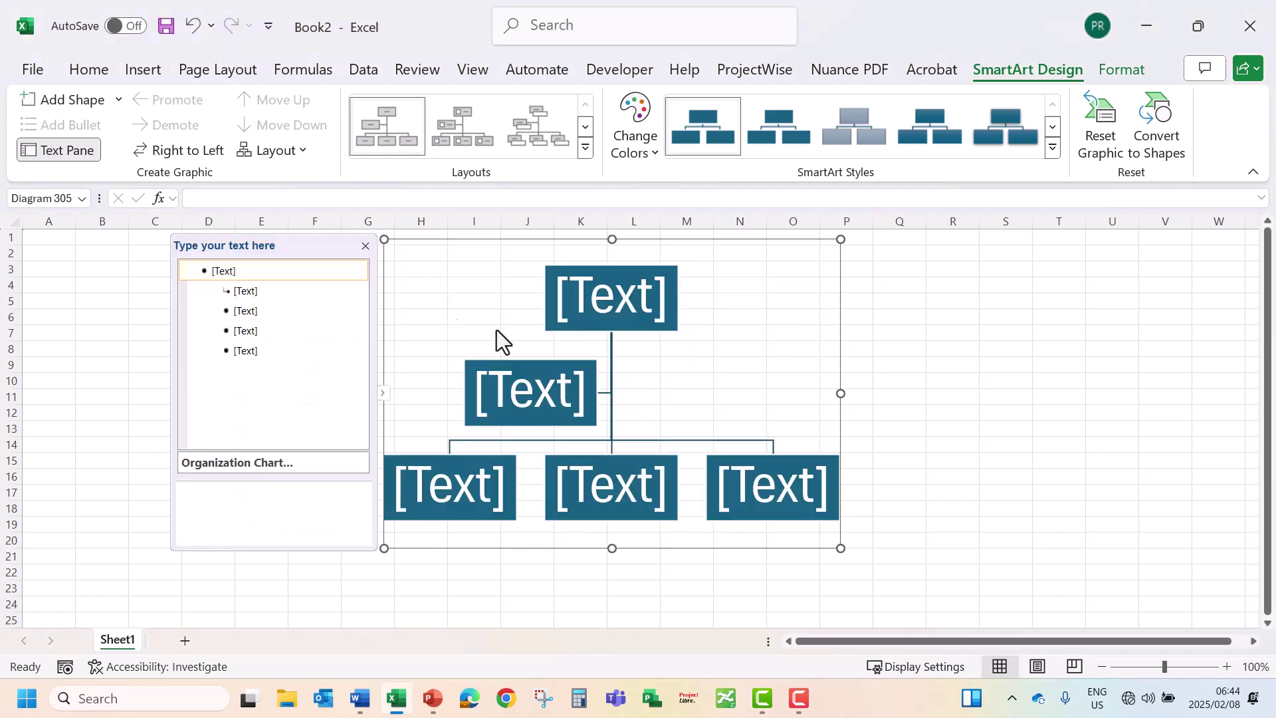
{"action": "left_click_drag", "start_coordinate": [843, 548], "coordinate": [893, 612]}
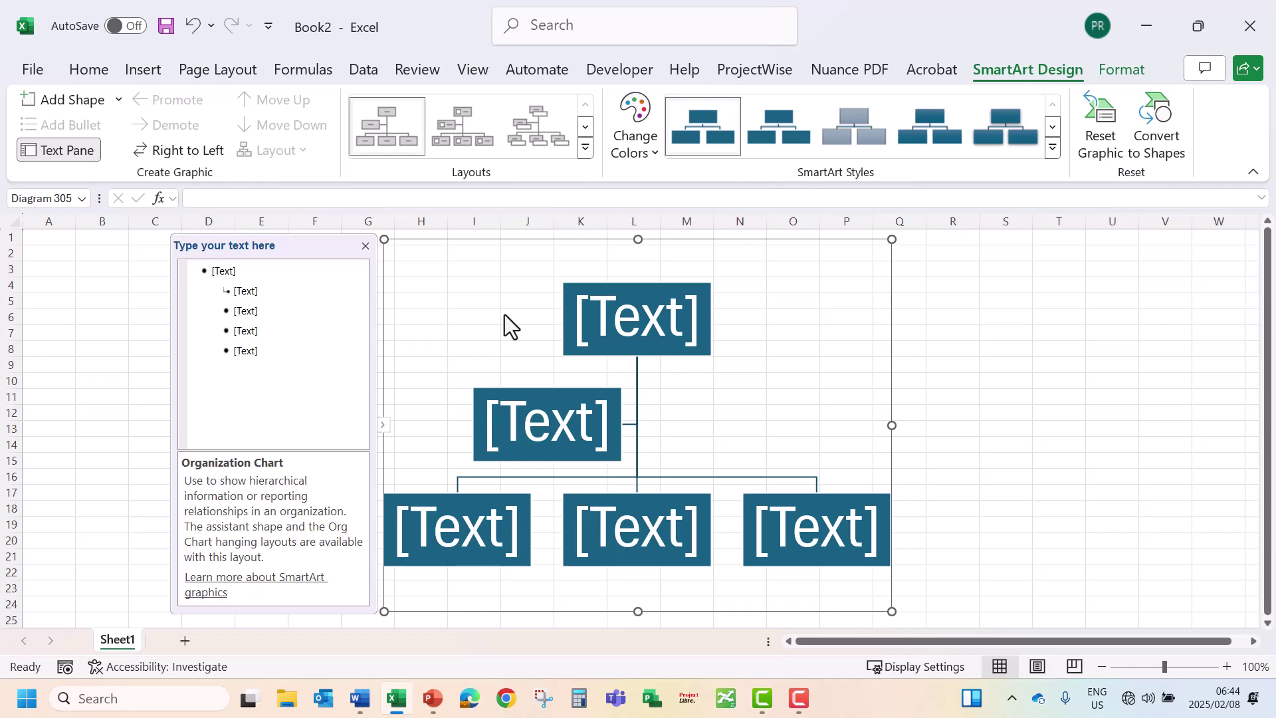
{"action": "left_click", "coordinate": [271, 275]}
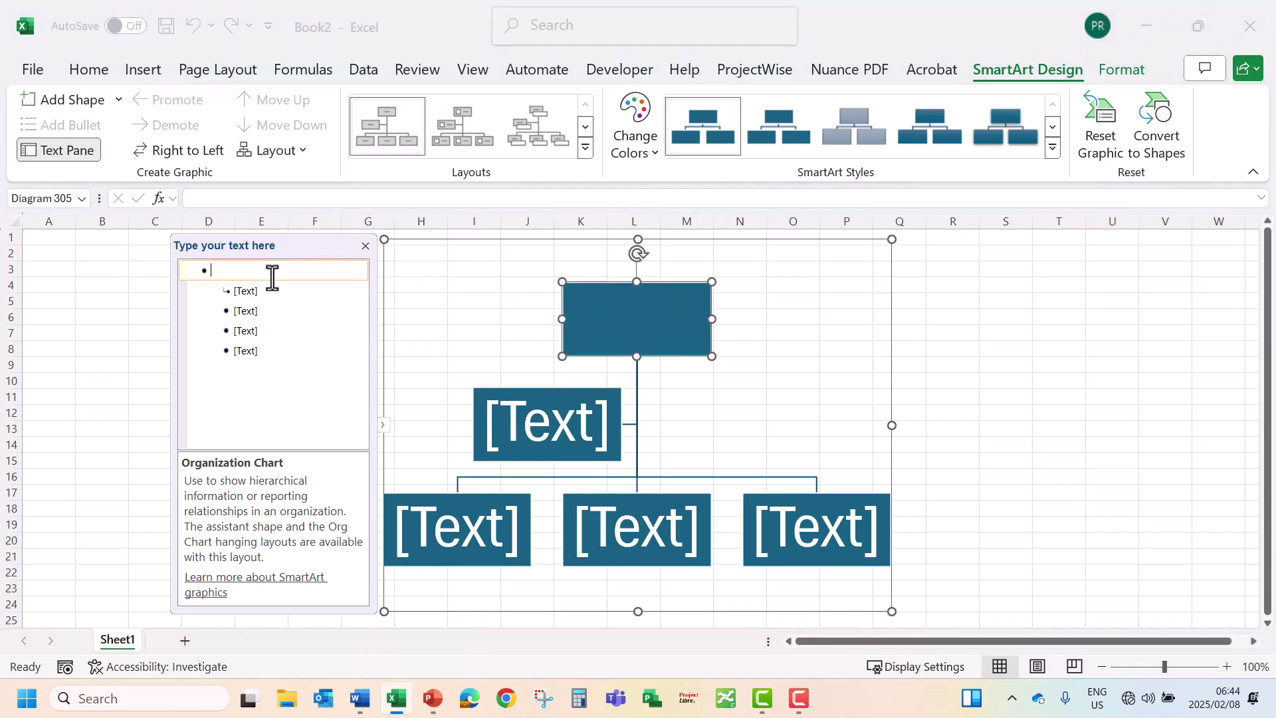
{"action": "type", "text": "CEO"}
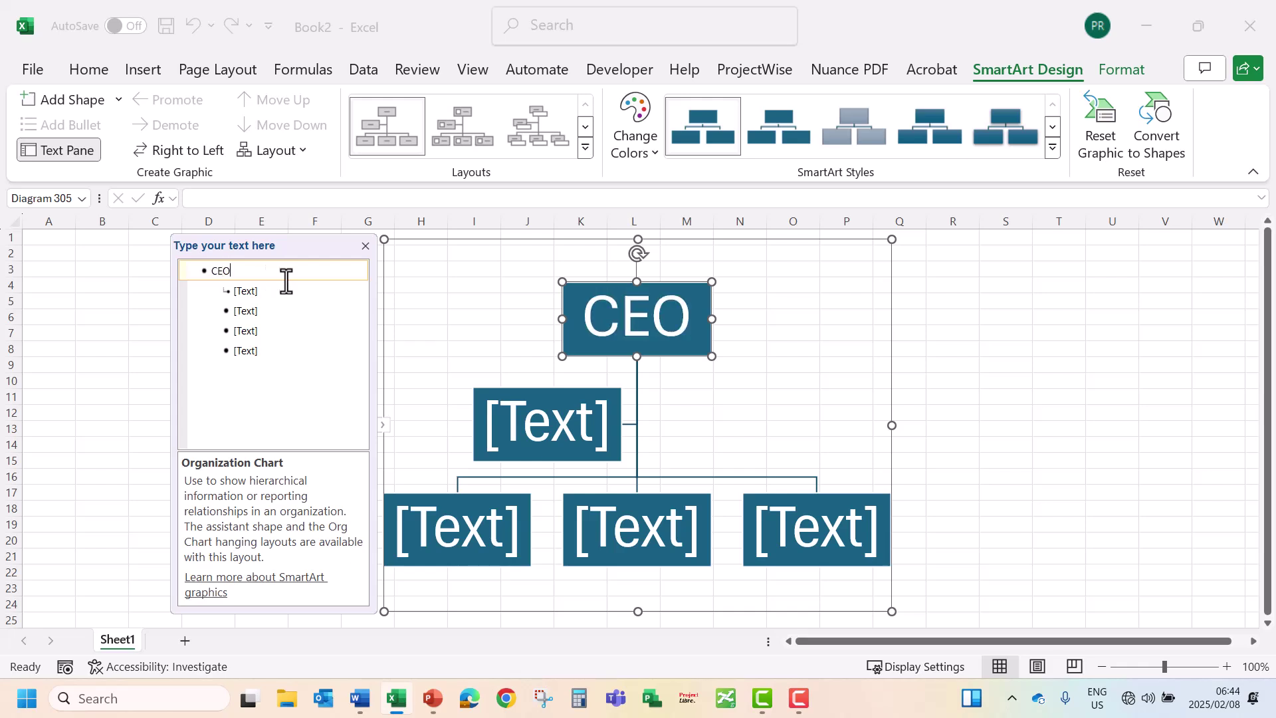
{"action": "left_click", "coordinate": [279, 293]}
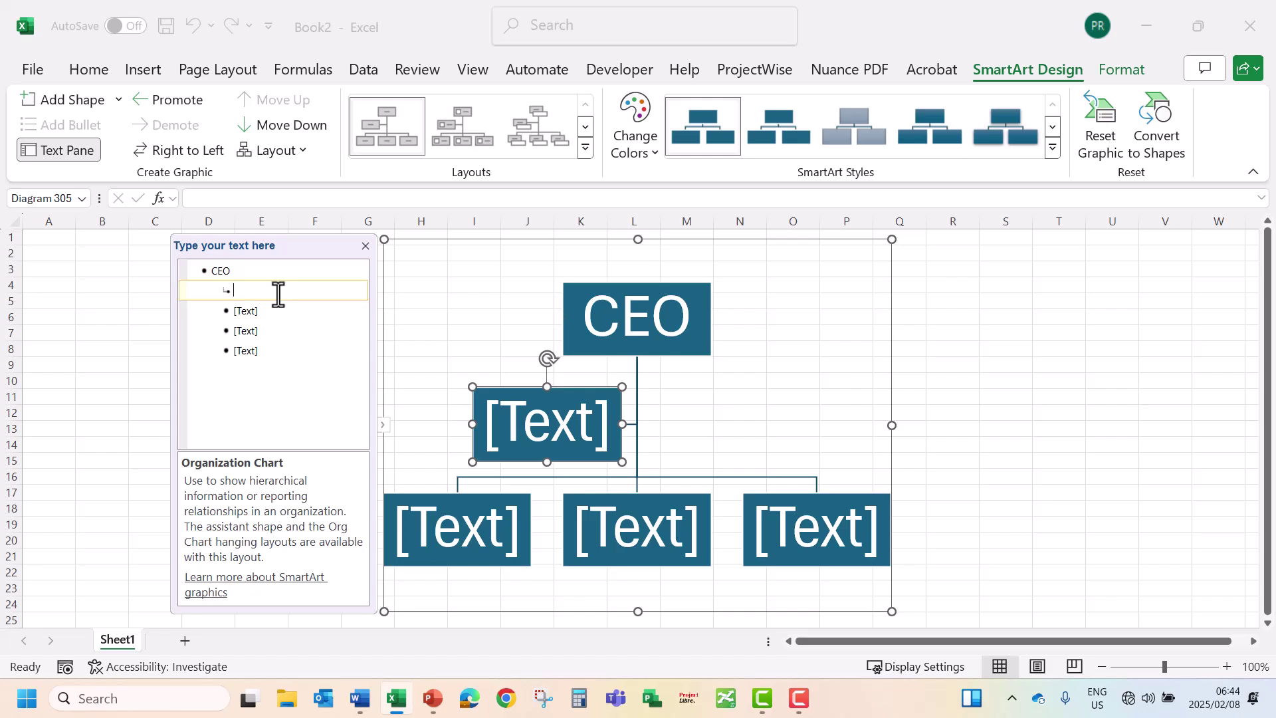
{"action": "type", "text": "PA"}
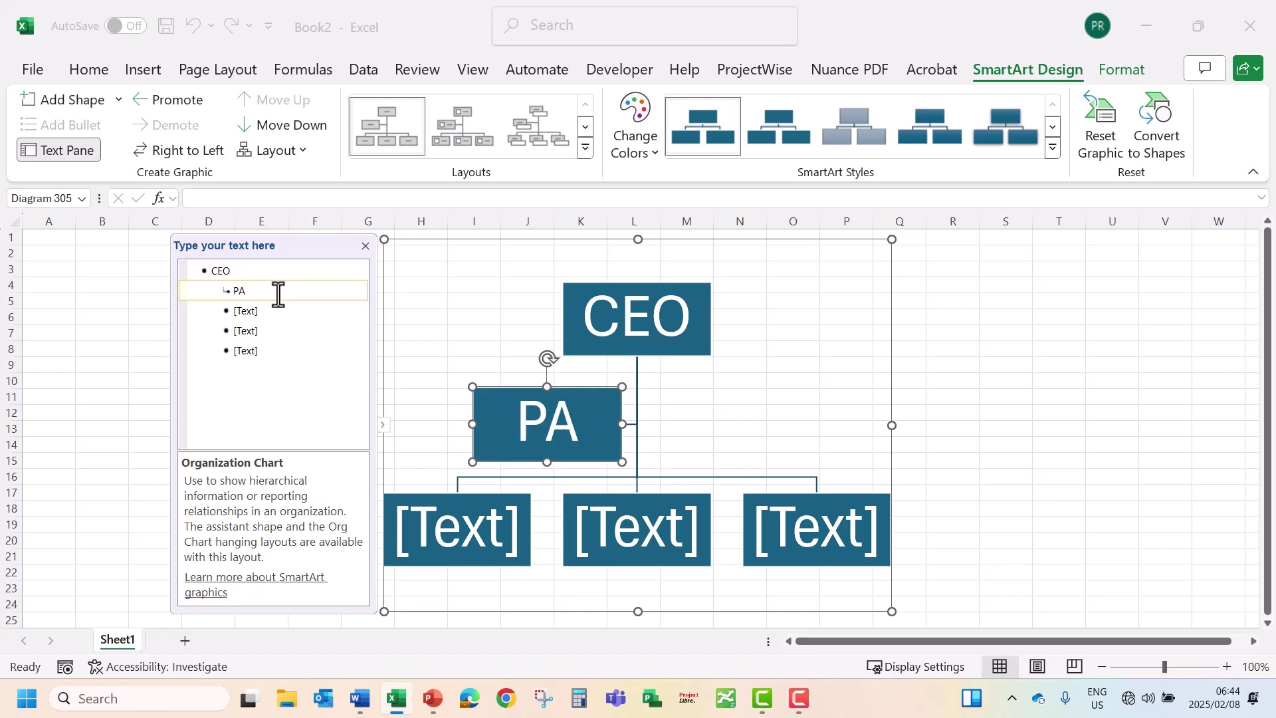
Step: Label the first lower box Financial and add a Financial Manager box beneath it
{"action": "left_click", "coordinate": [273, 316]}
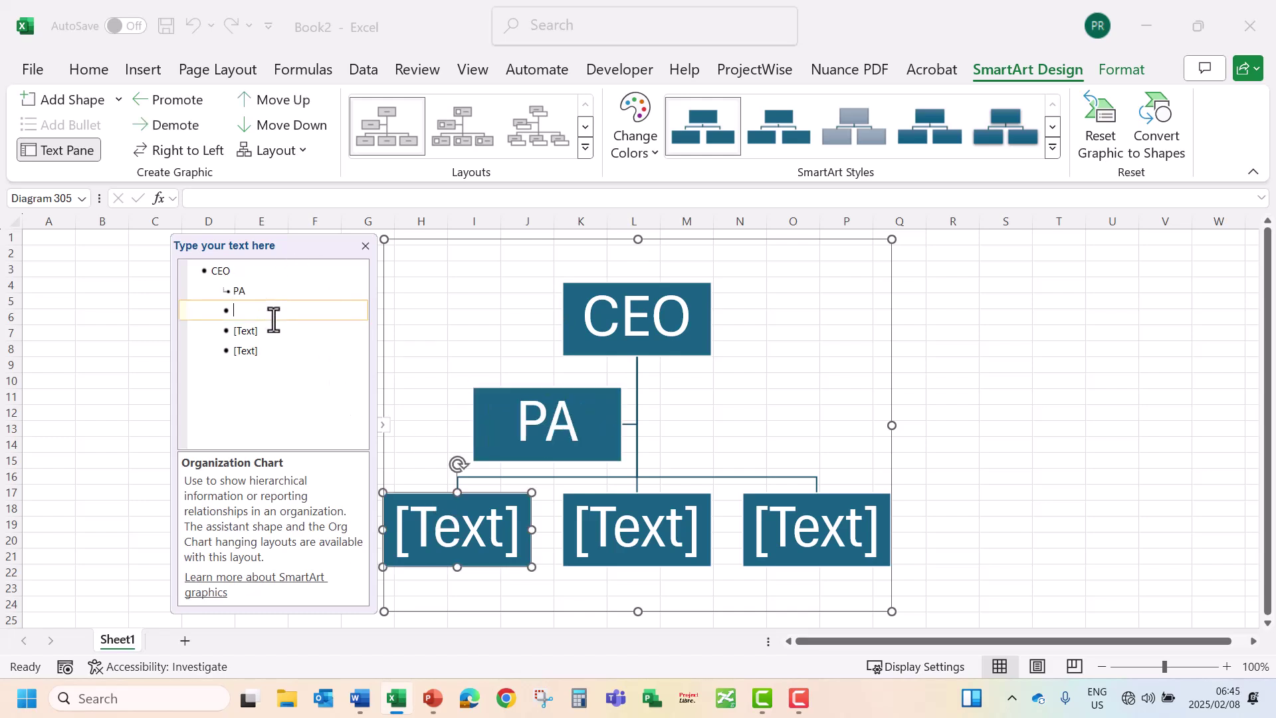
{"action": "type", "text": "F"}
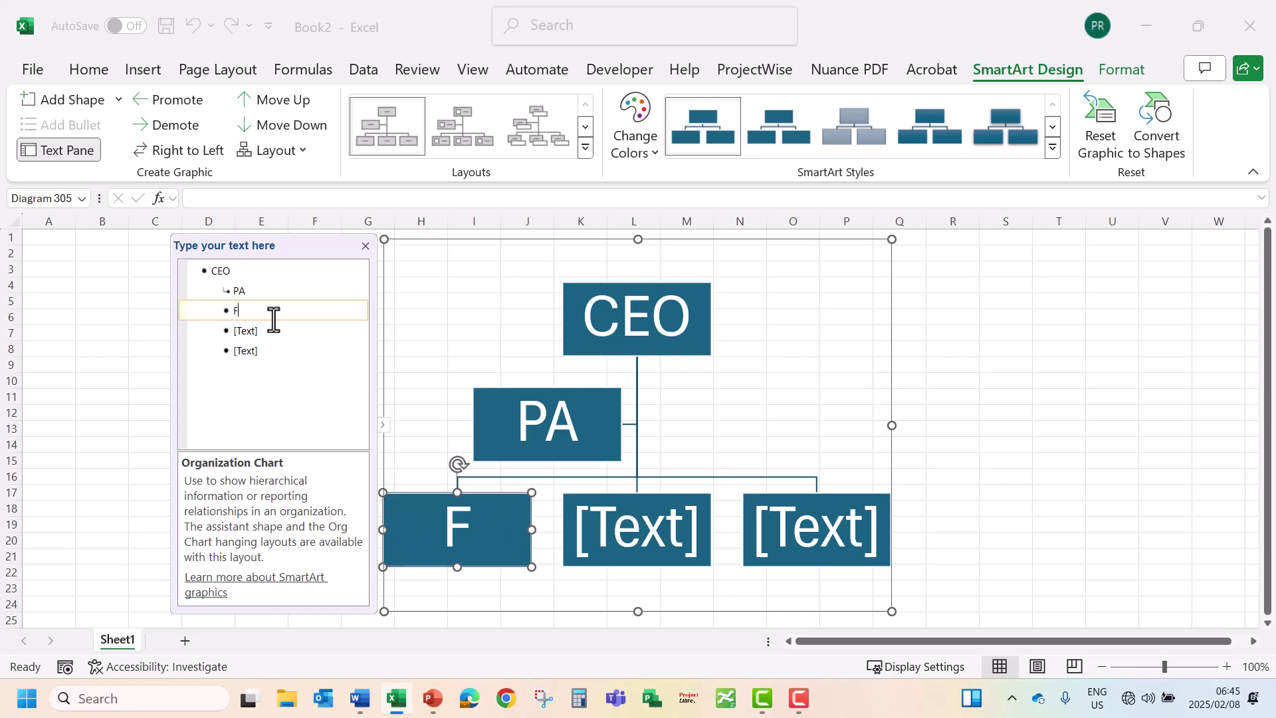
{"action": "type", "text": "inancial"}
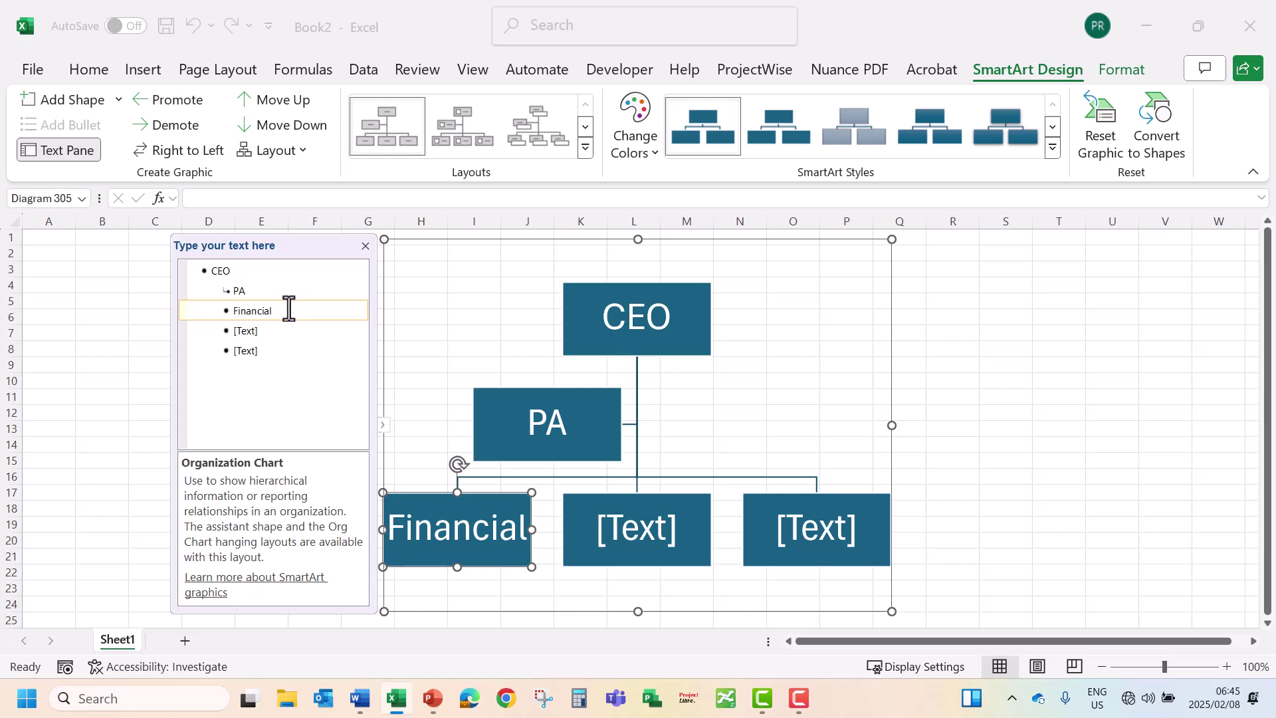
{"action": "key", "text": "Return"}
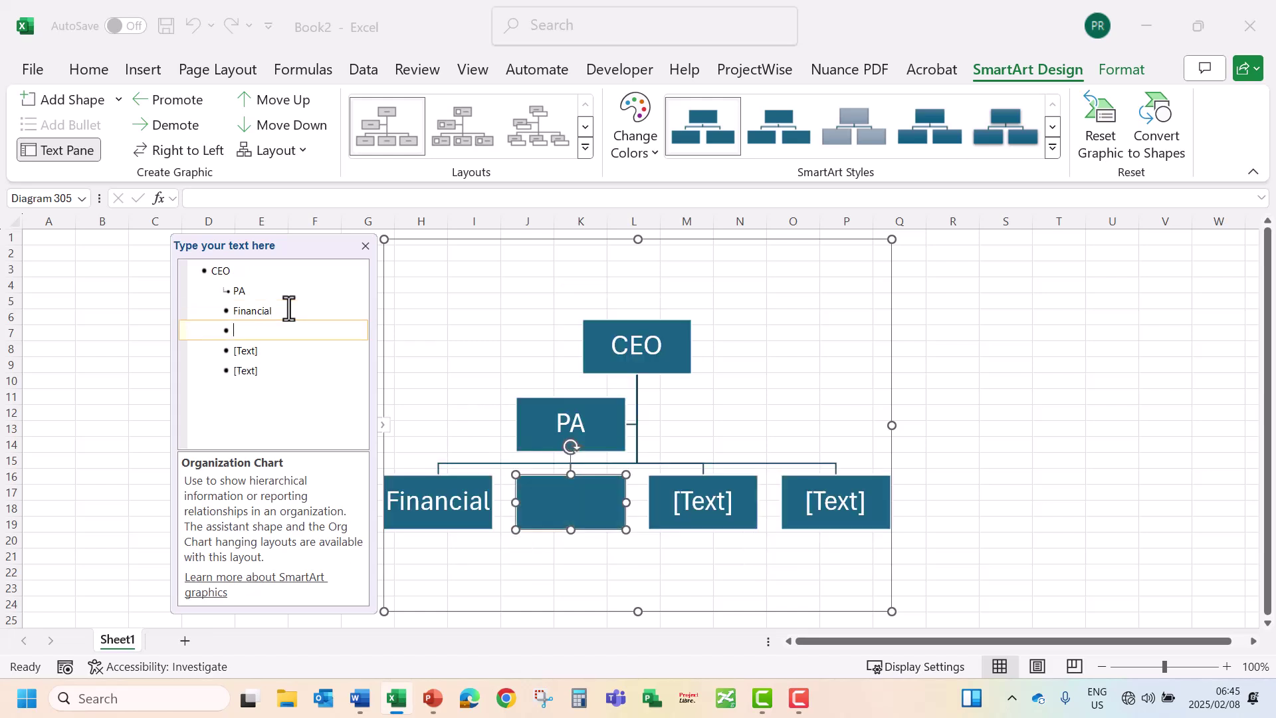
{"action": "key", "text": "Tab"}
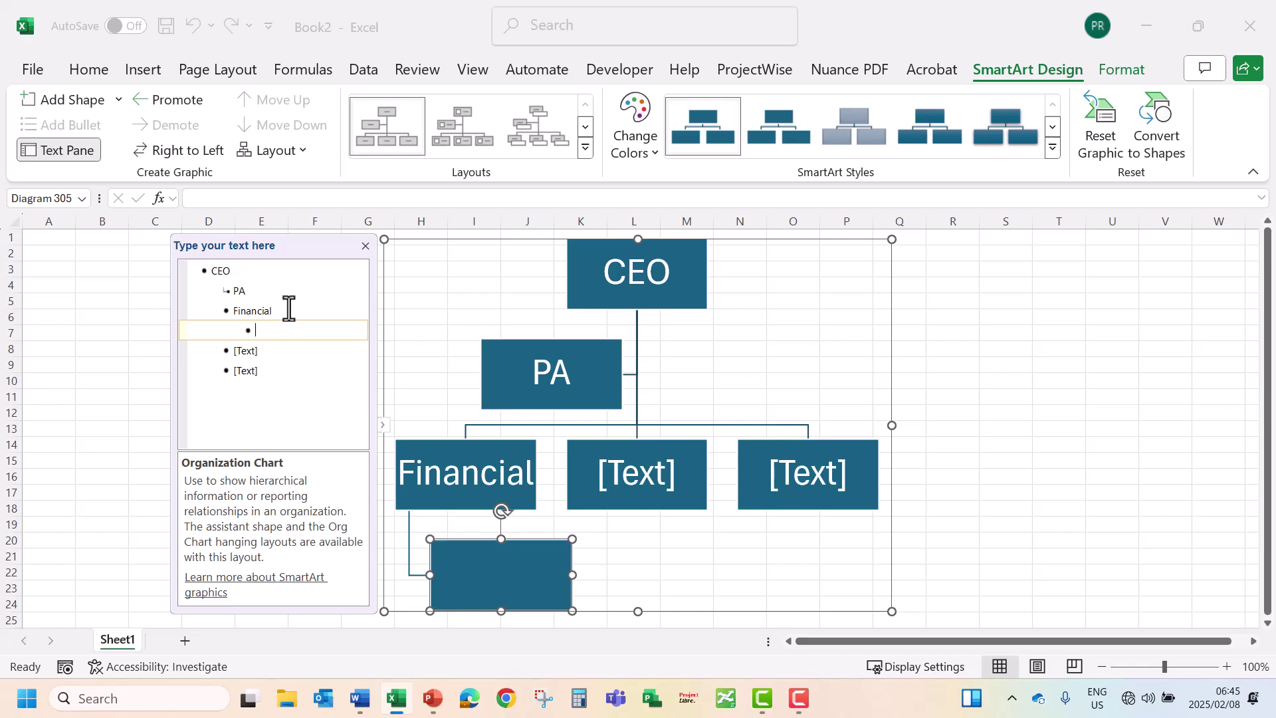
{"action": "type", "text": "Financial Manager"}
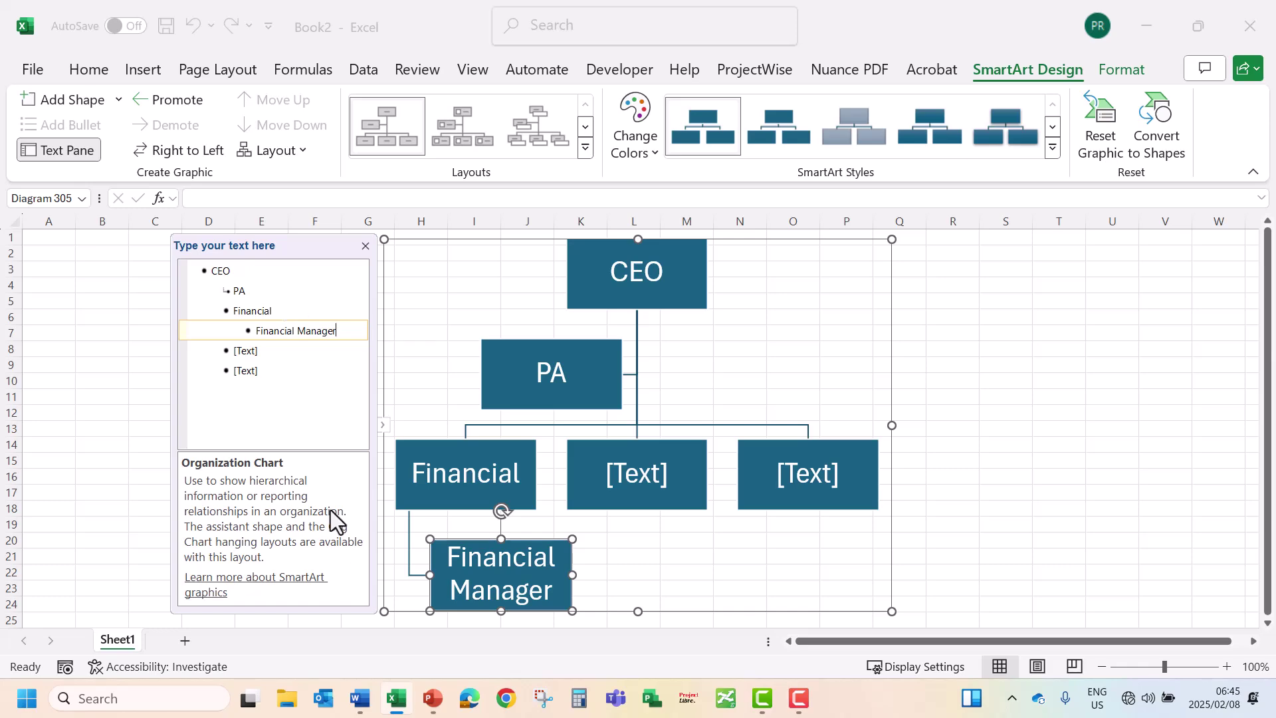
Step: In PowerPoint, copy slide 2's structure text from CEO down to Assistant Project Manager
{"action": "left_click", "coordinate": [432, 699]}
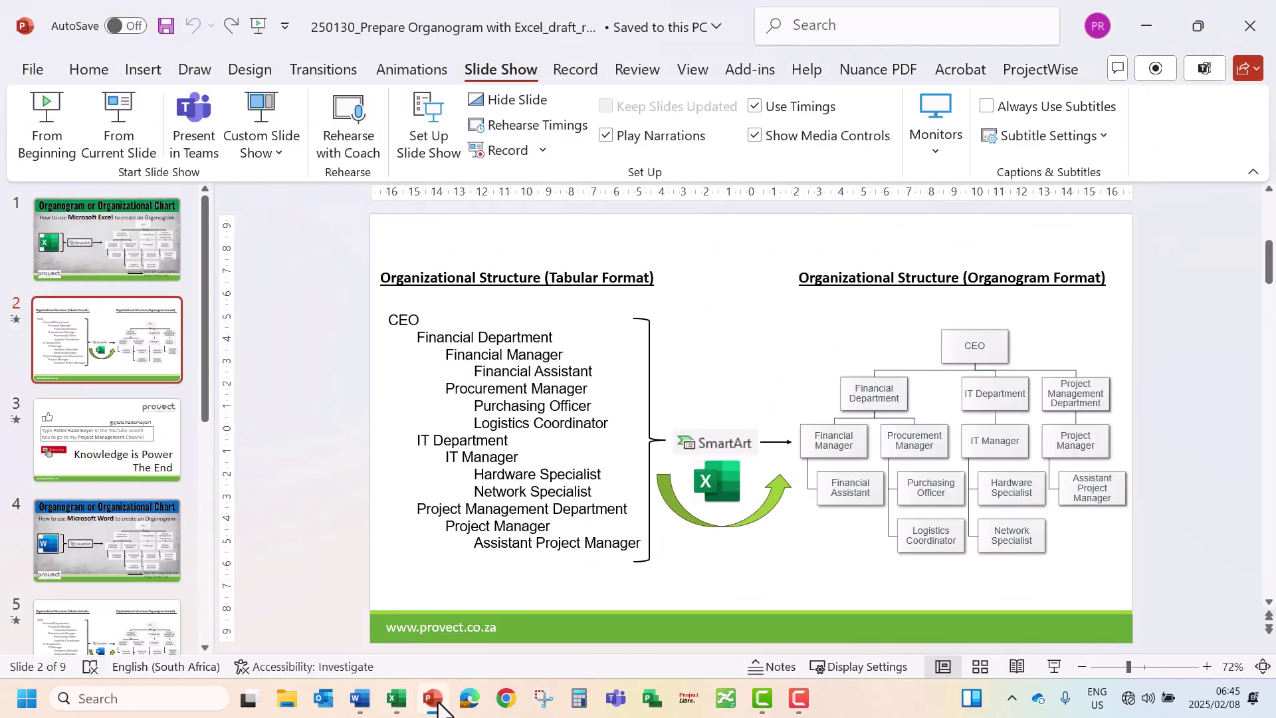
{"action": "left_click", "coordinate": [507, 439]}
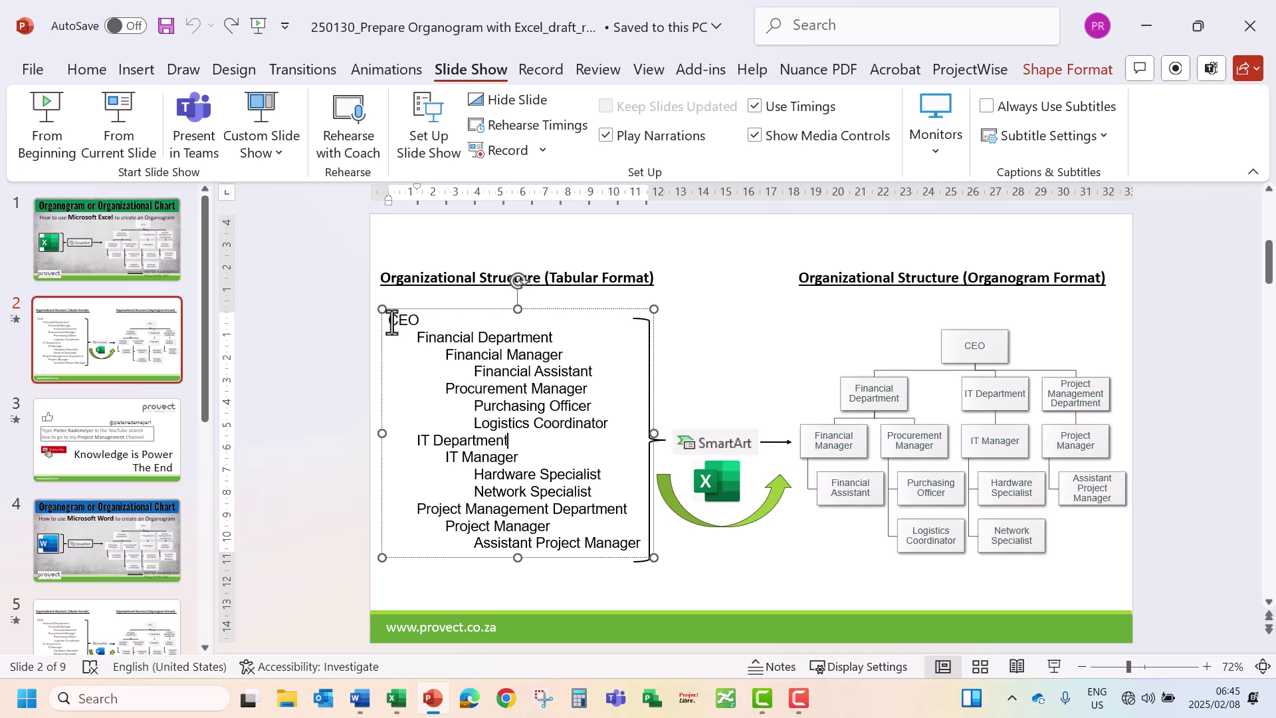
{"action": "left_click_drag", "start_coordinate": [390, 319], "coordinate": [642, 543]}
{"action": "right_click", "coordinate": [561, 402]}
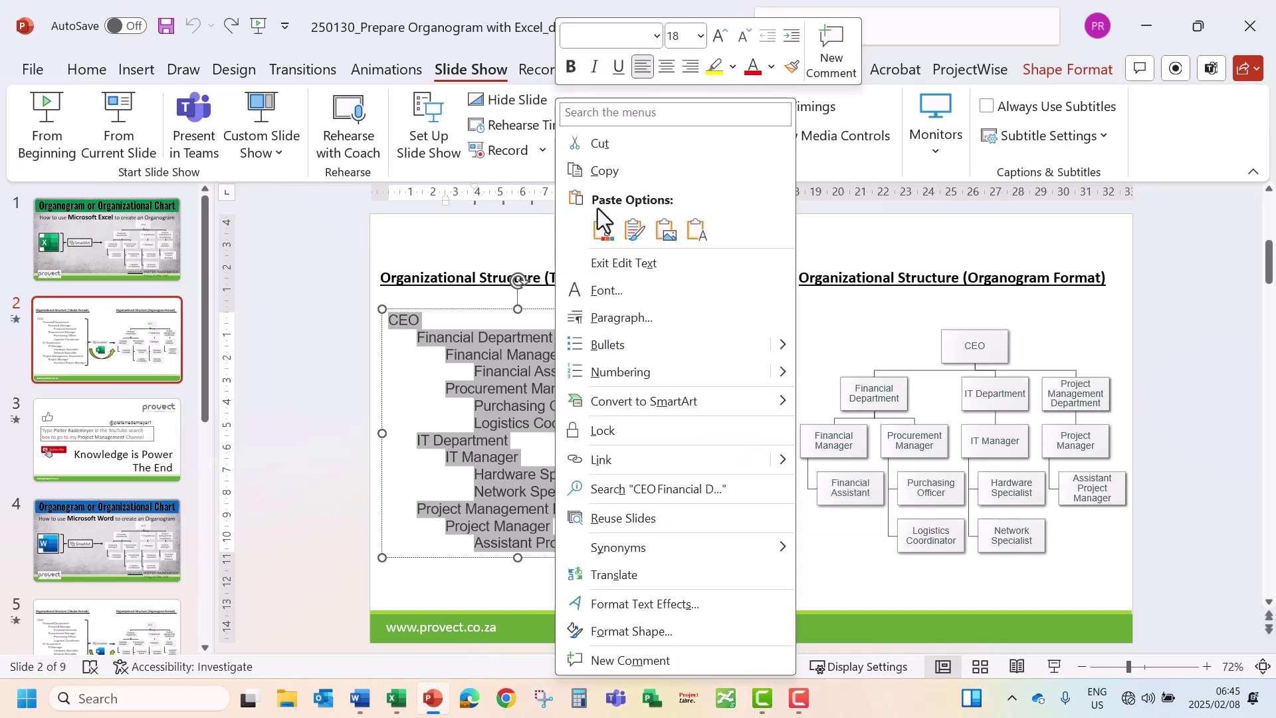
{"action": "left_click", "coordinate": [607, 171]}
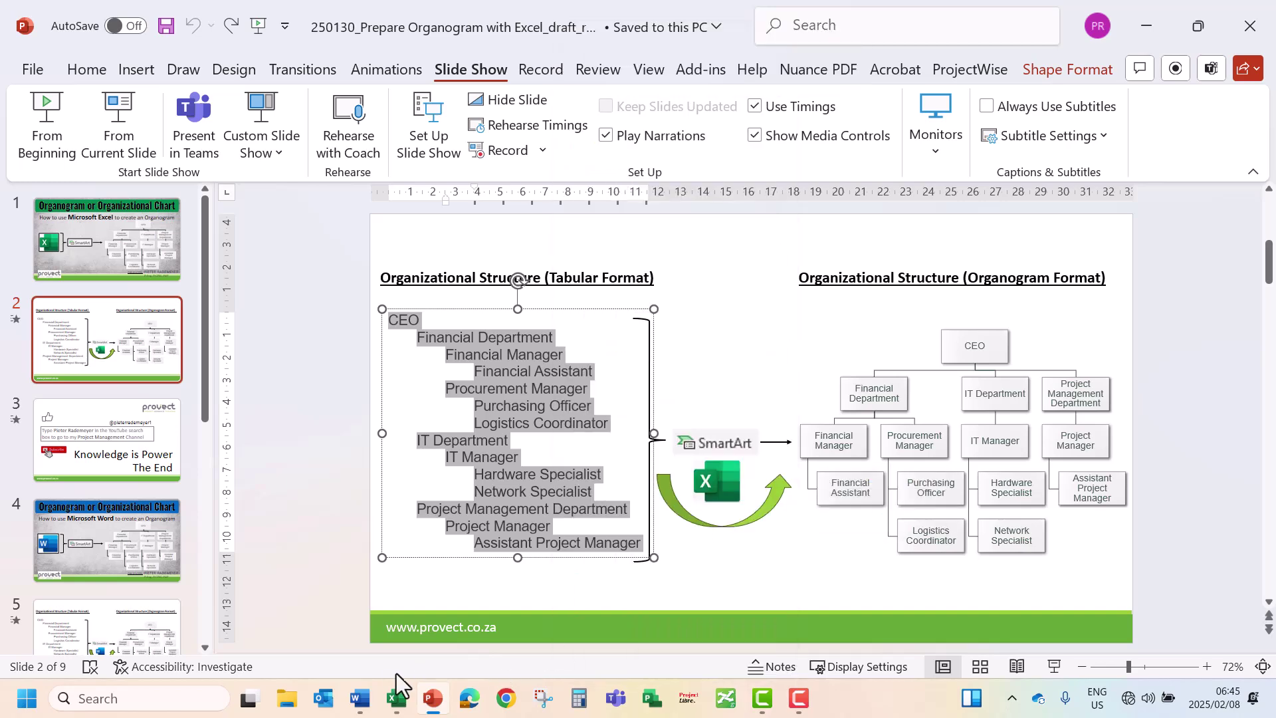
Step: Replace all of the Excel org chart's text pane entries with the copied structure
{"action": "left_click", "coordinate": [398, 699]}
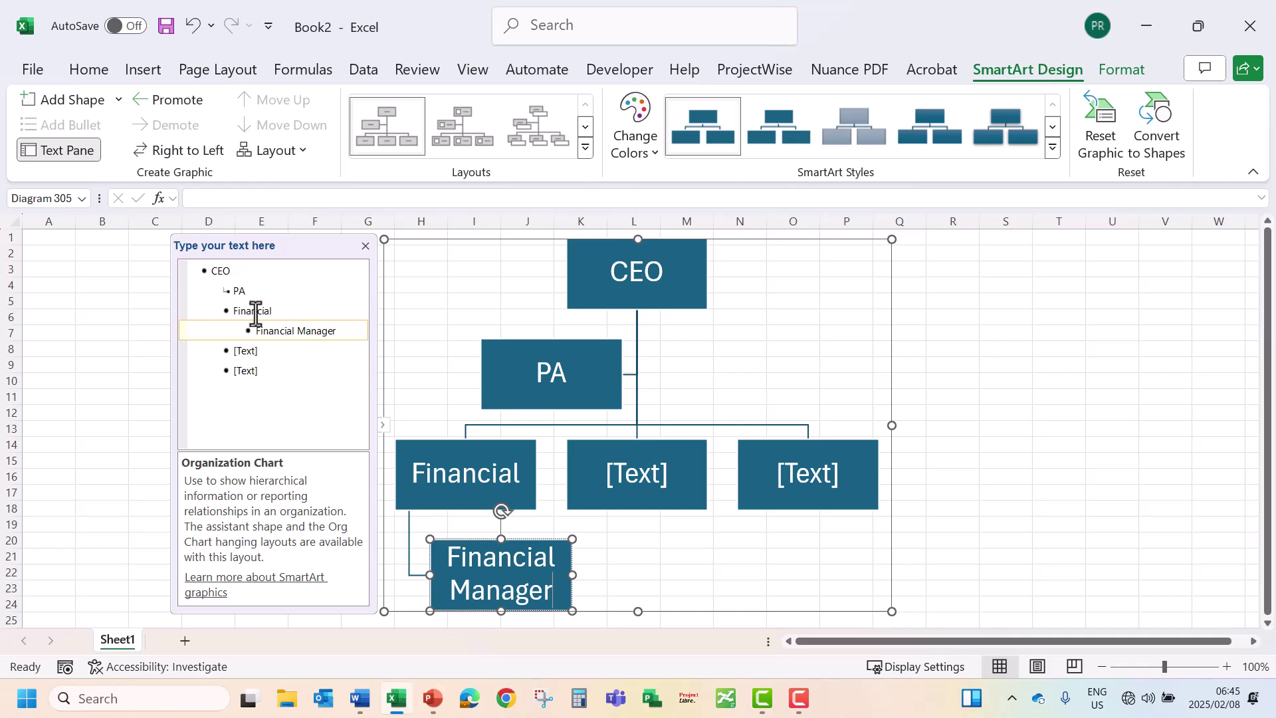
{"action": "left_click", "coordinate": [217, 270]}
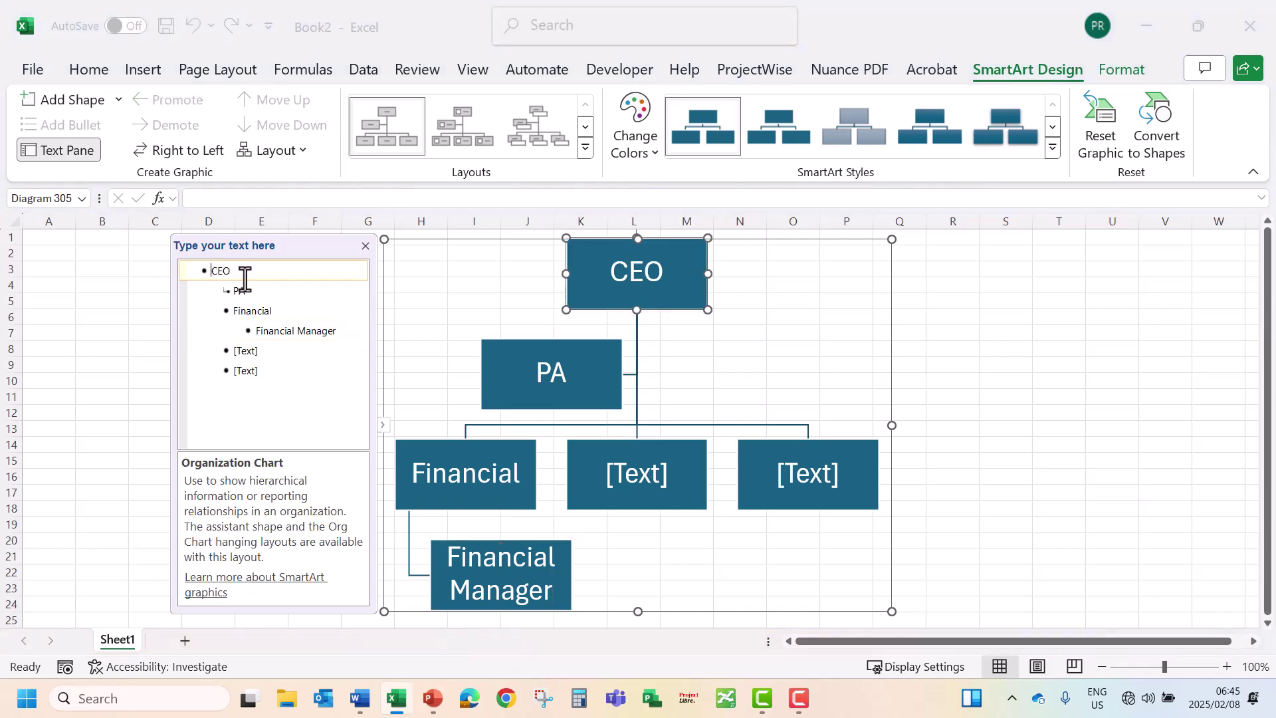
{"action": "key", "text": "ctrl+a"}
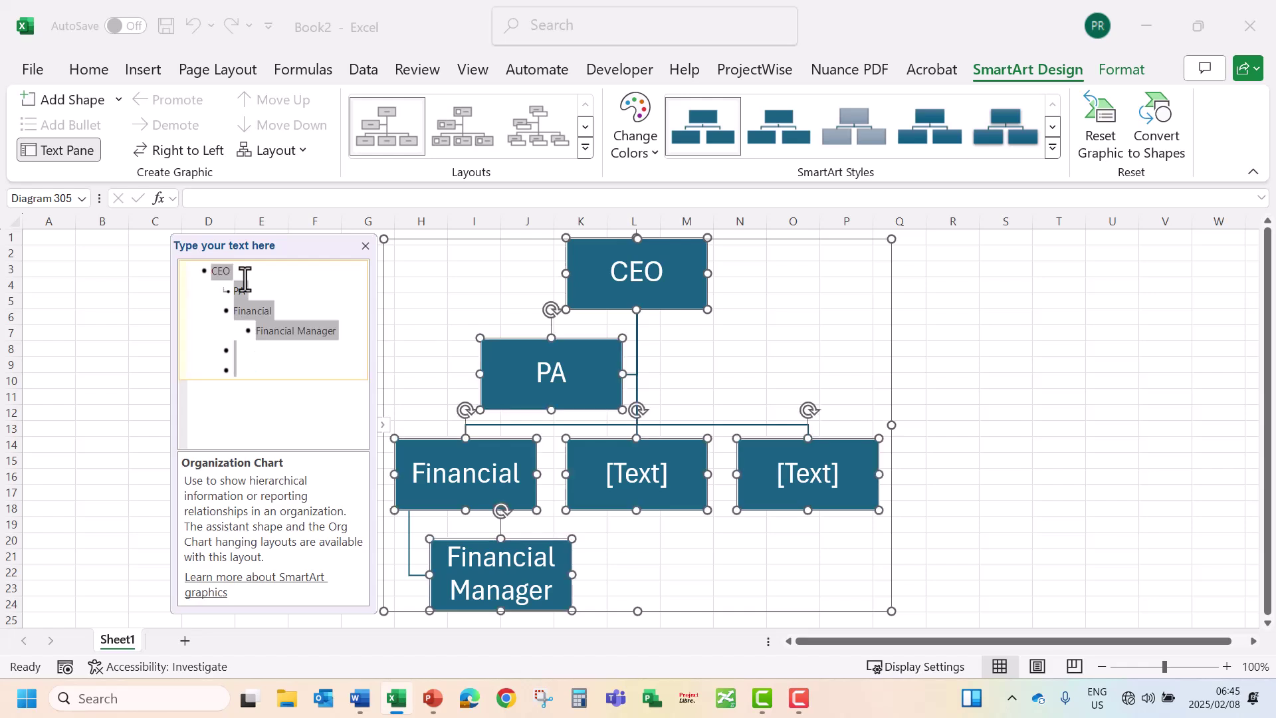
{"action": "key", "text": "ctrl+v"}
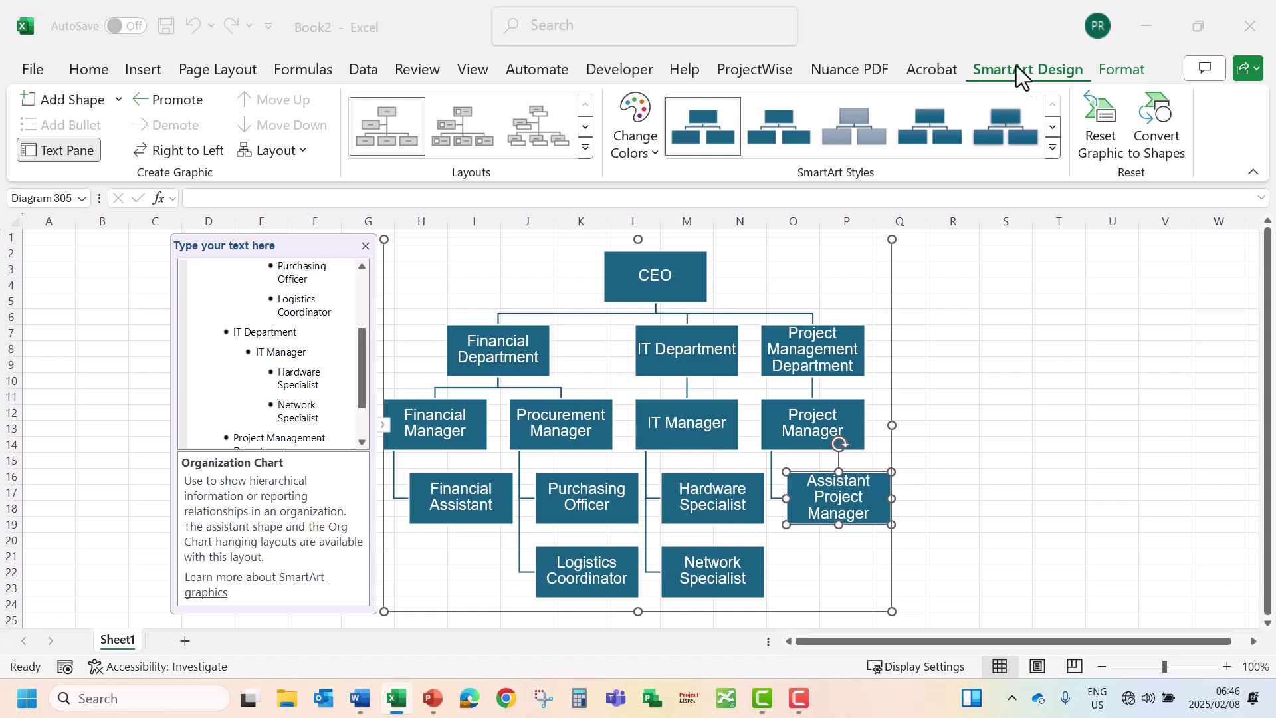
Step: Rename the box to Network Specialist 1 and add a Network Specialist 2 box after it
{"action": "left_click", "coordinate": [703, 569]}
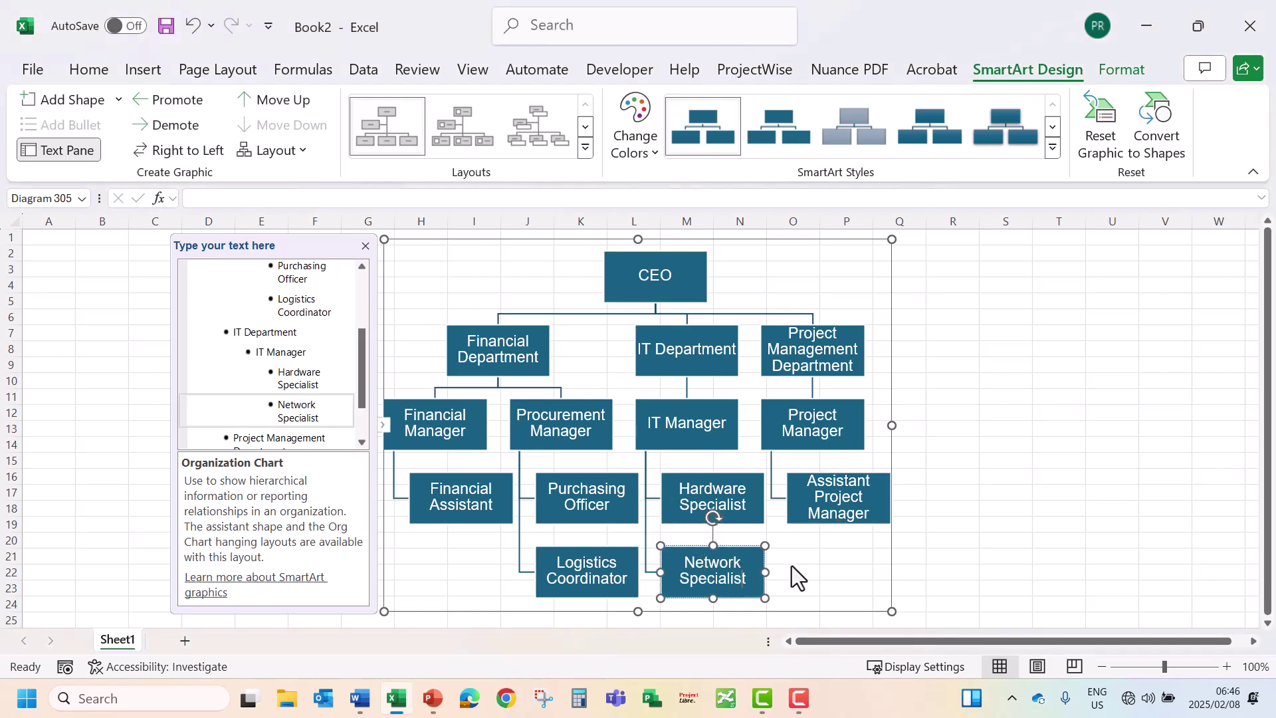
{"action": "type", "text": "1"}
{"action": "left_click", "coordinate": [118, 99]}
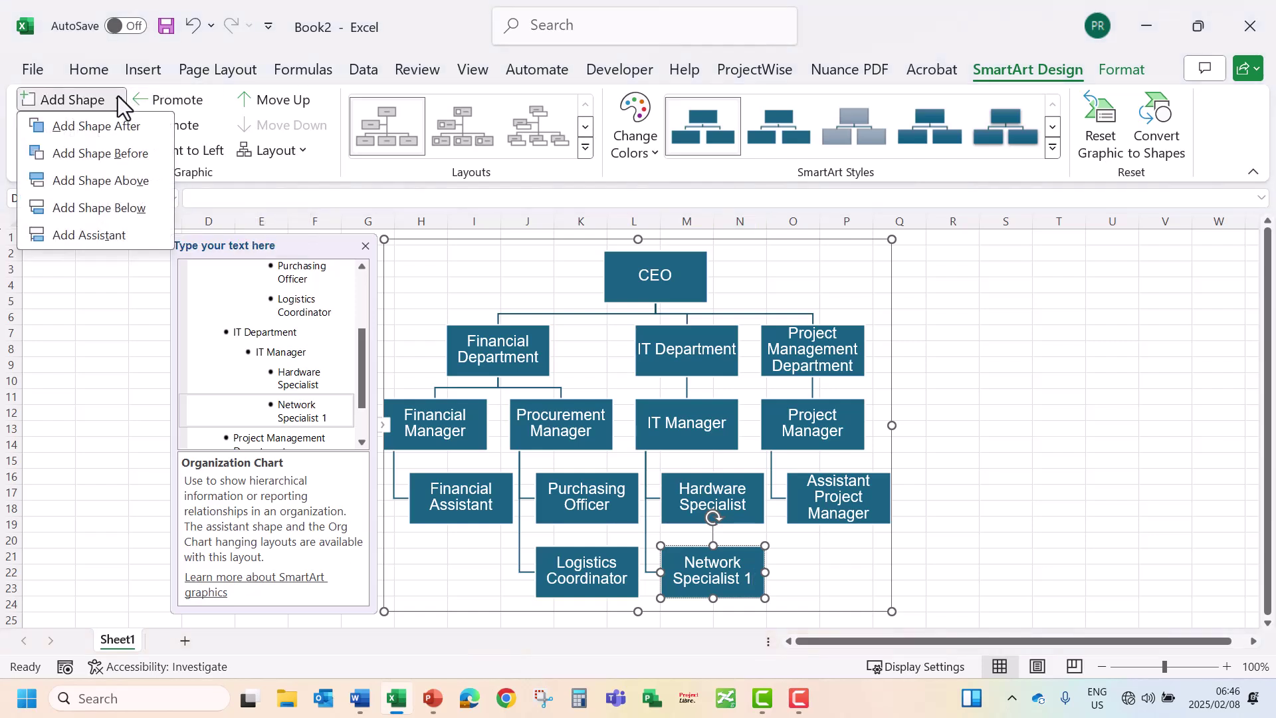
{"action": "left_click", "coordinate": [127, 130]}
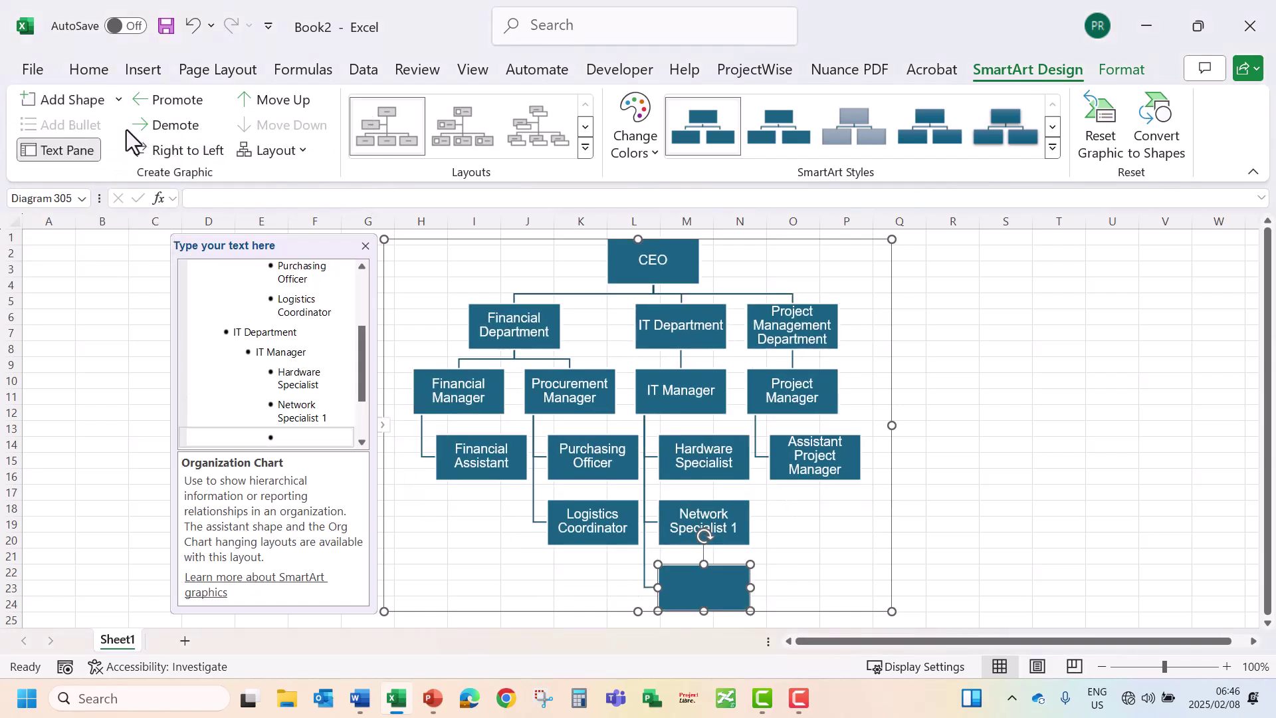
{"action": "type", "text": "Network Speci"}
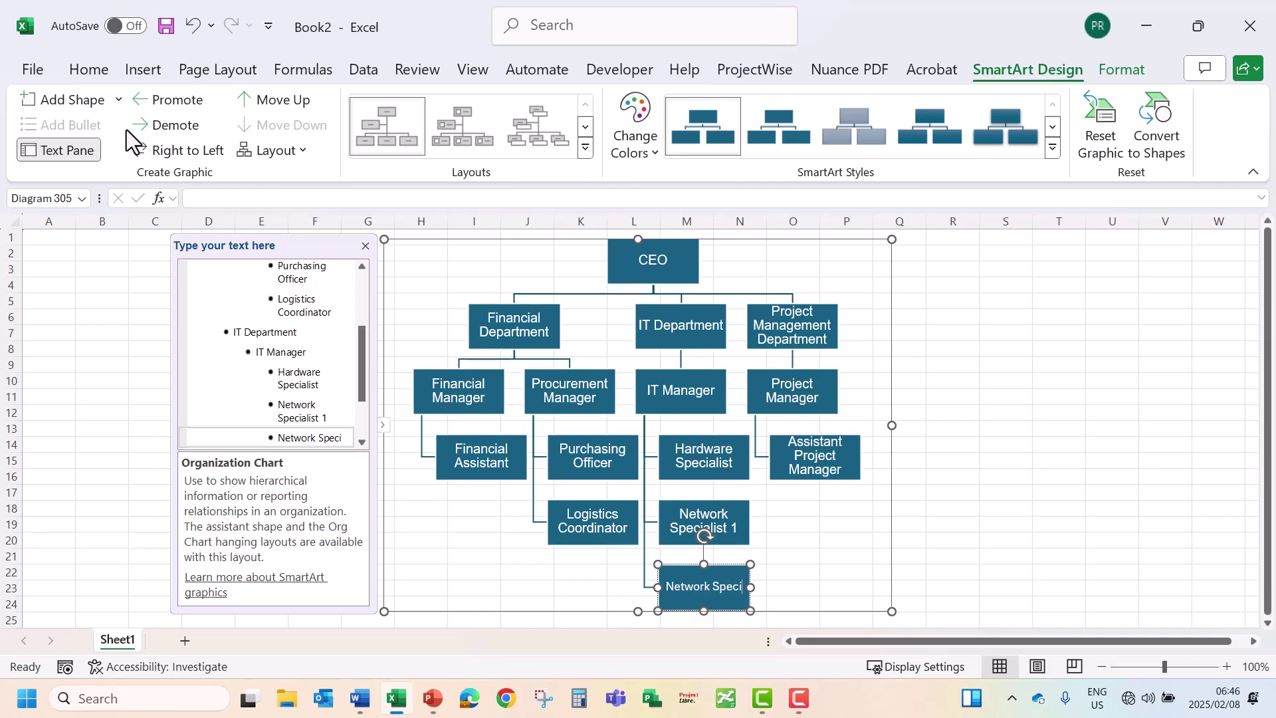
{"action": "type", "text": "alist"}
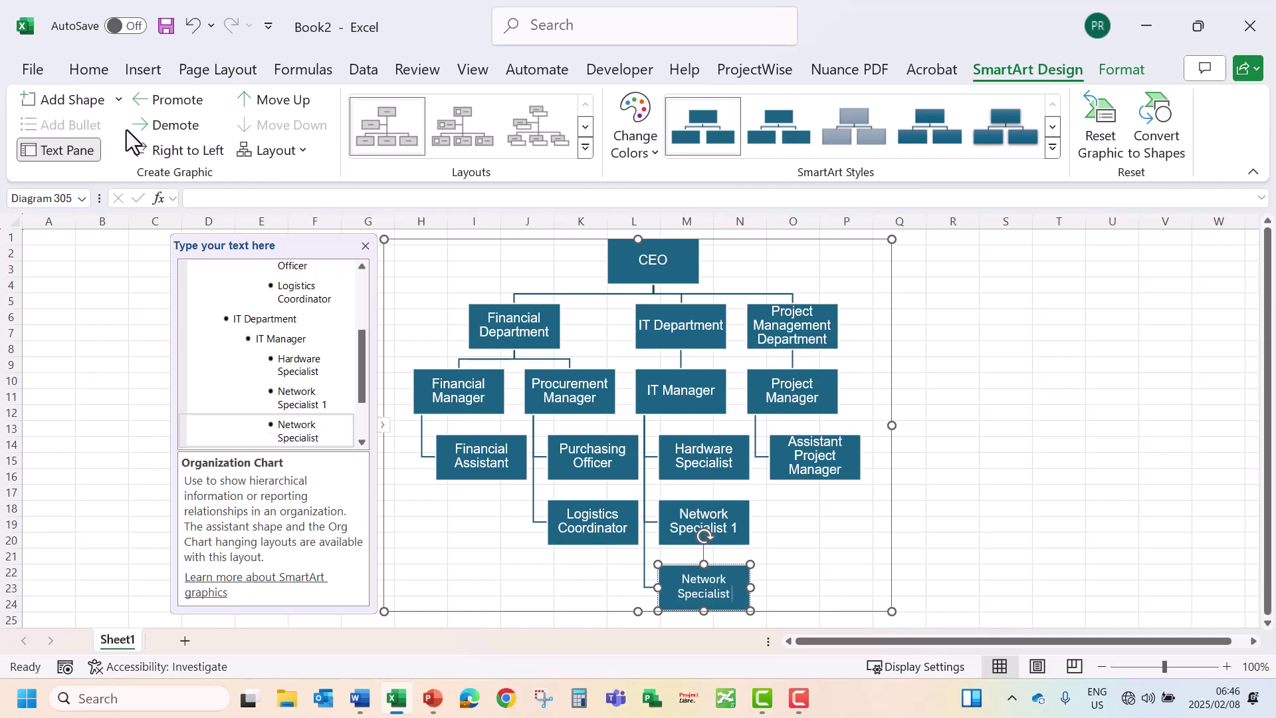
{"action": "type", "text": " 2"}
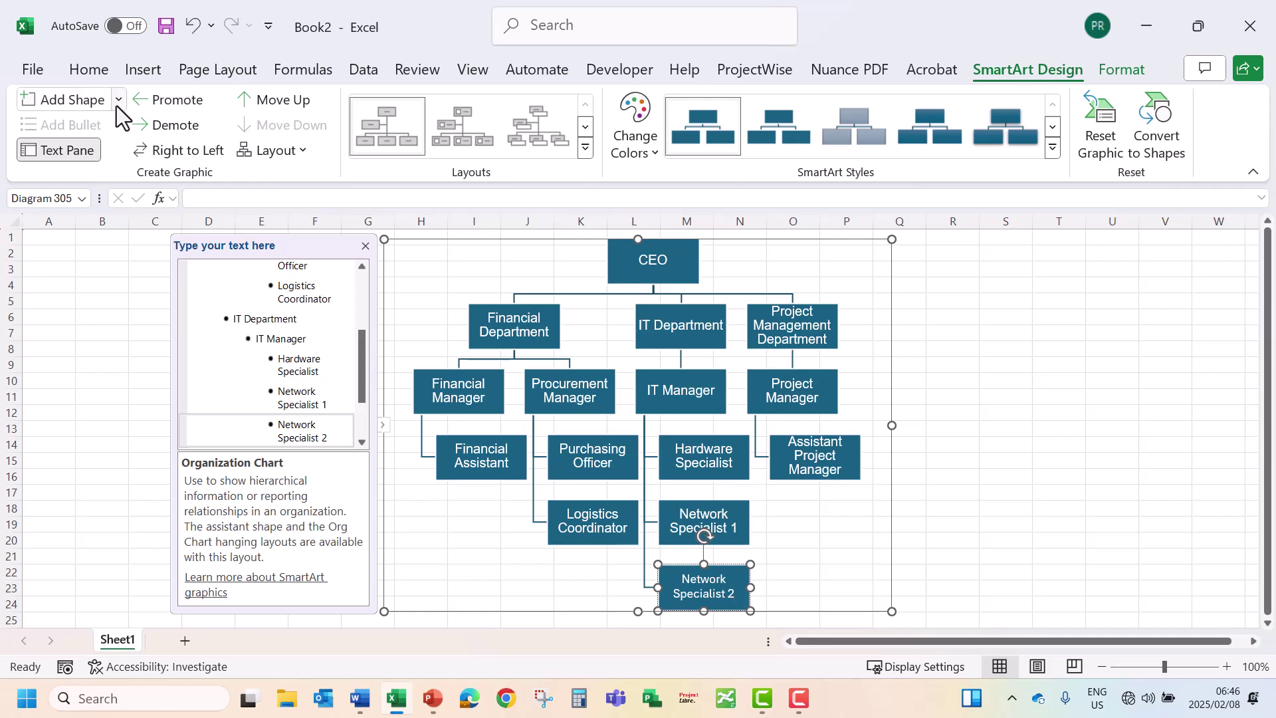
Step: Add a Technician box below Network Specialist 2, testing Promote and Demote on it
{"action": "left_click", "coordinate": [117, 98]}
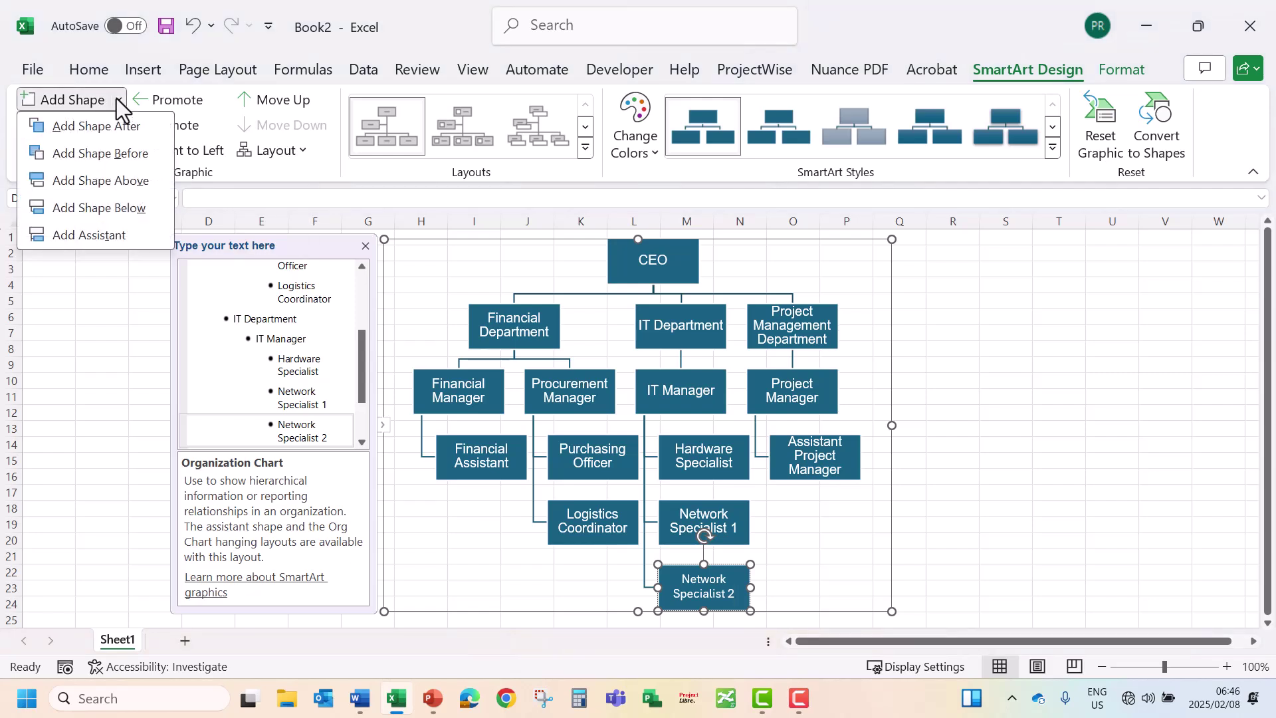
{"action": "left_click", "coordinate": [103, 206]}
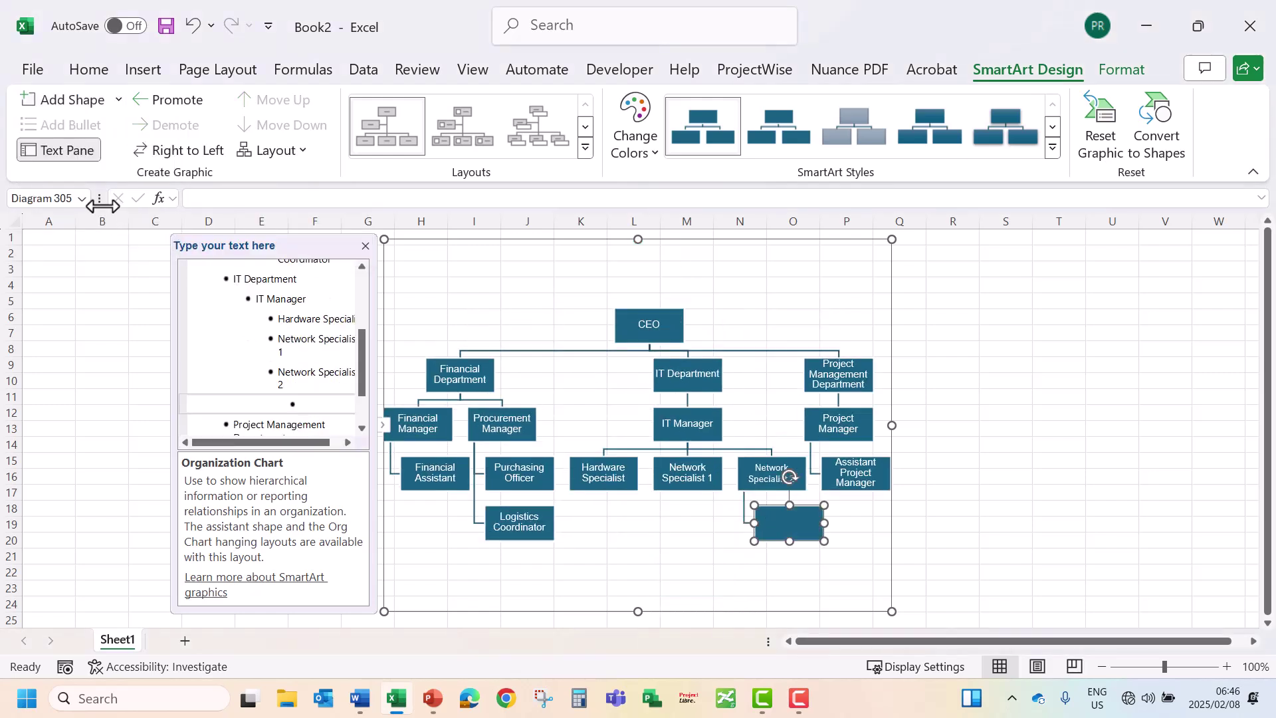
{"action": "type", "text": "Technician"}
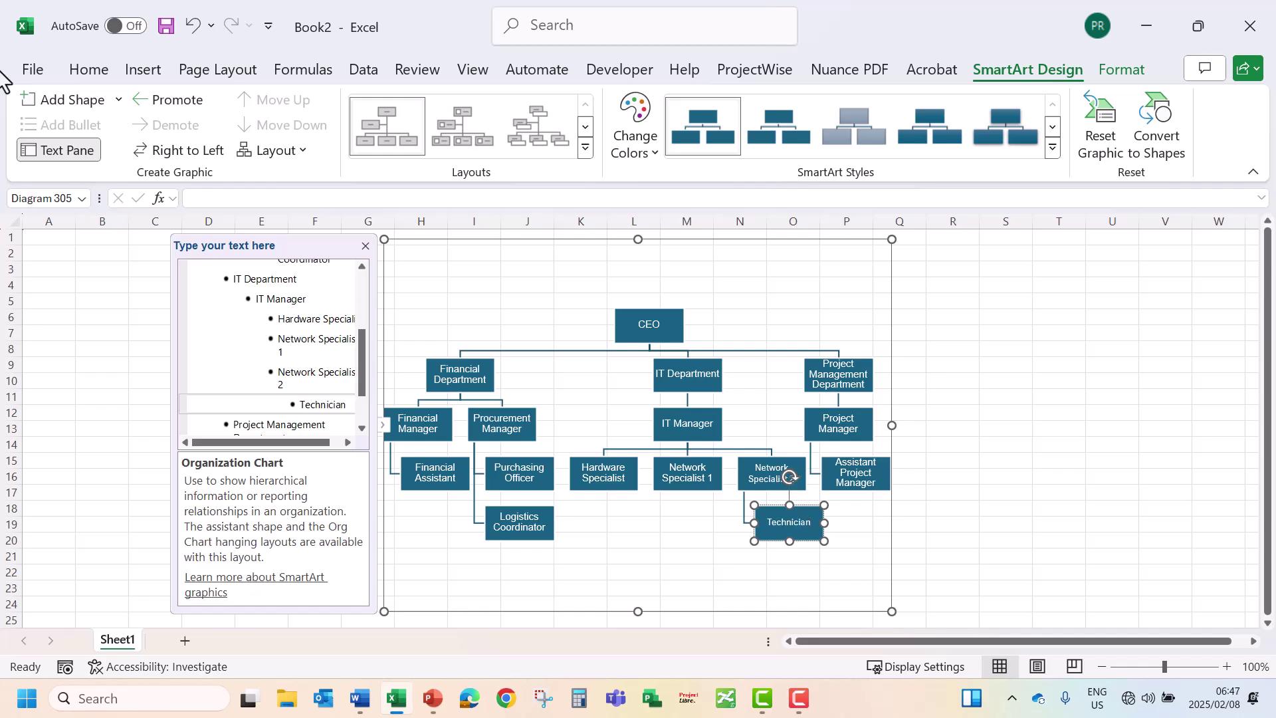
{"action": "left_click", "coordinate": [179, 101]}
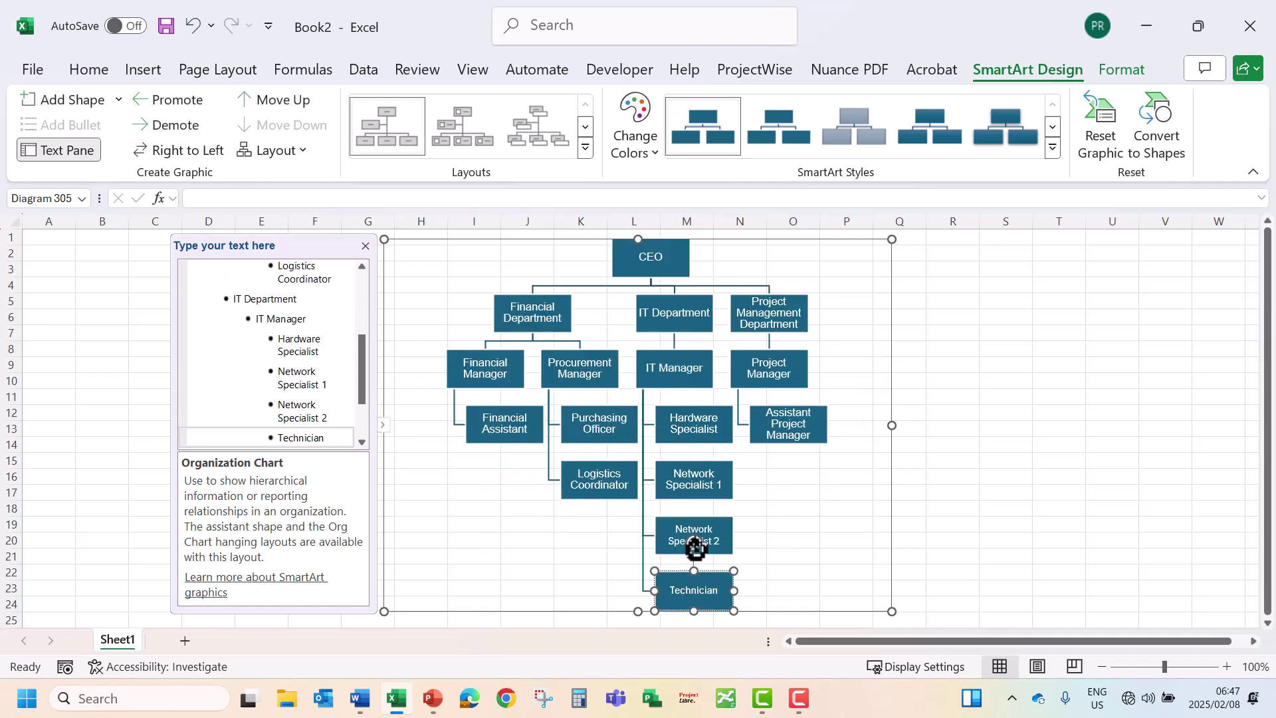
{"action": "left_click", "coordinate": [179, 121]}
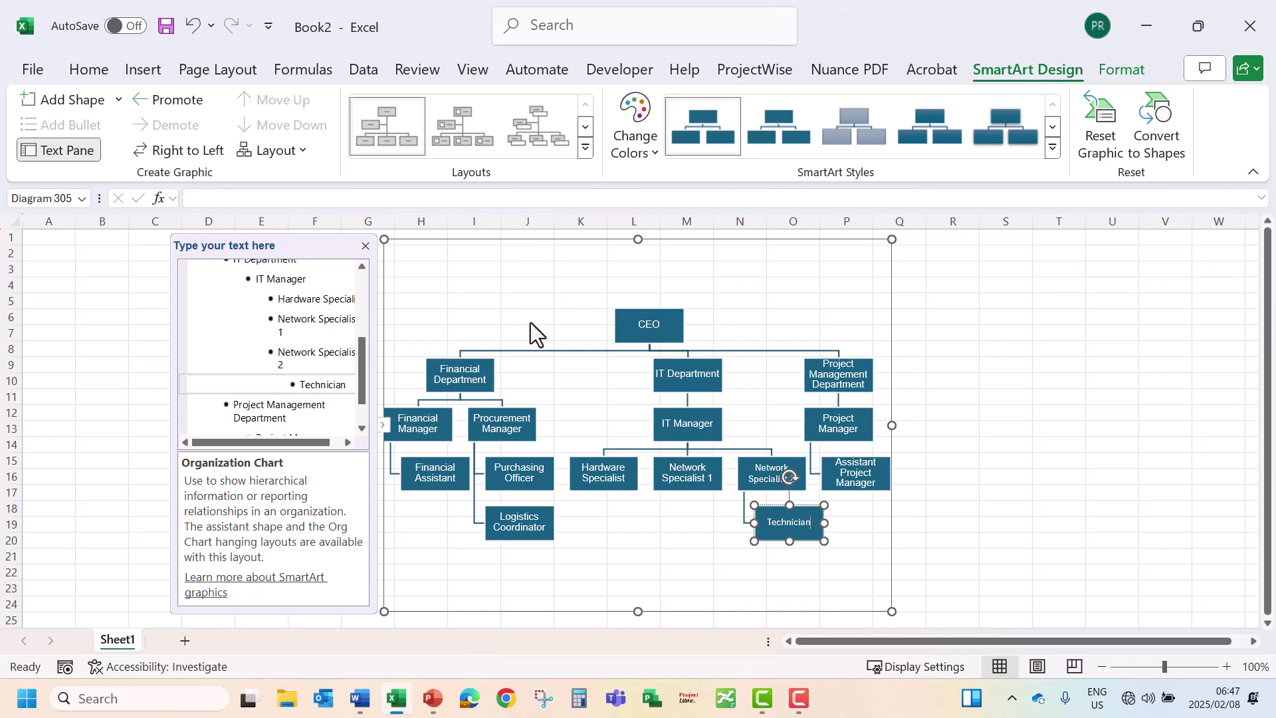
{"action": "left_click", "coordinate": [463, 126]}
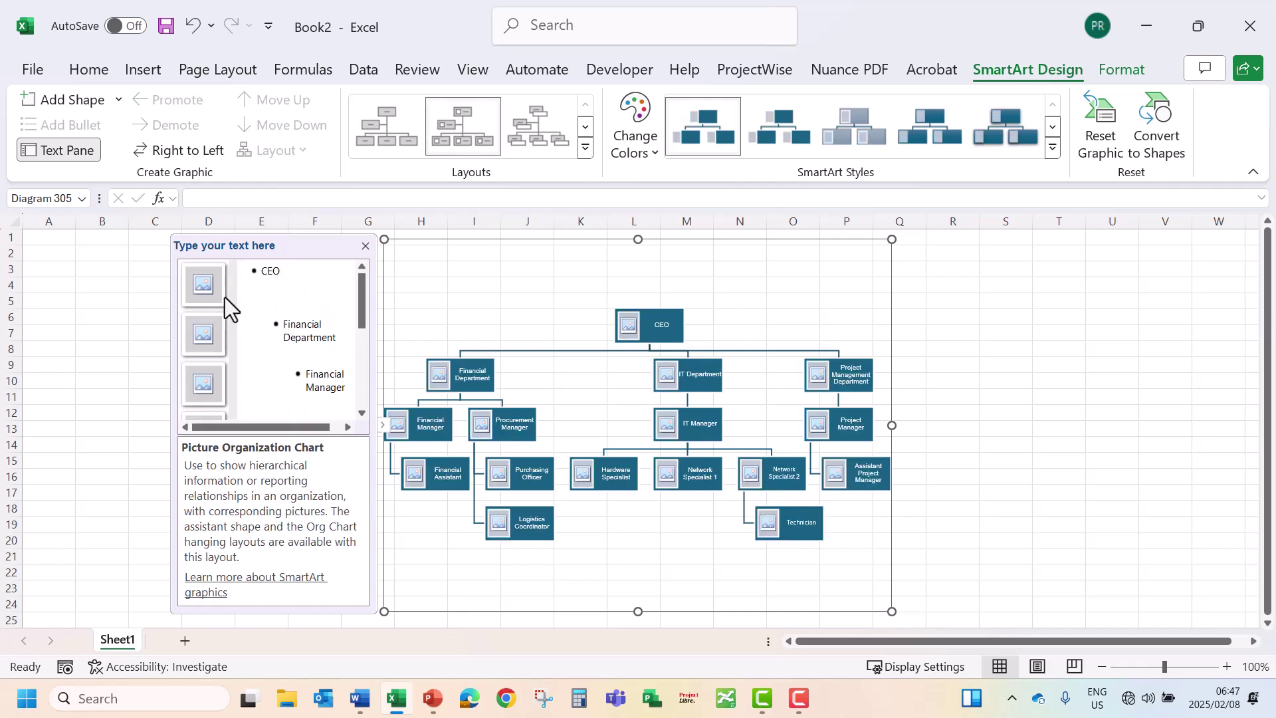
{"action": "left_click", "coordinate": [527, 121]}
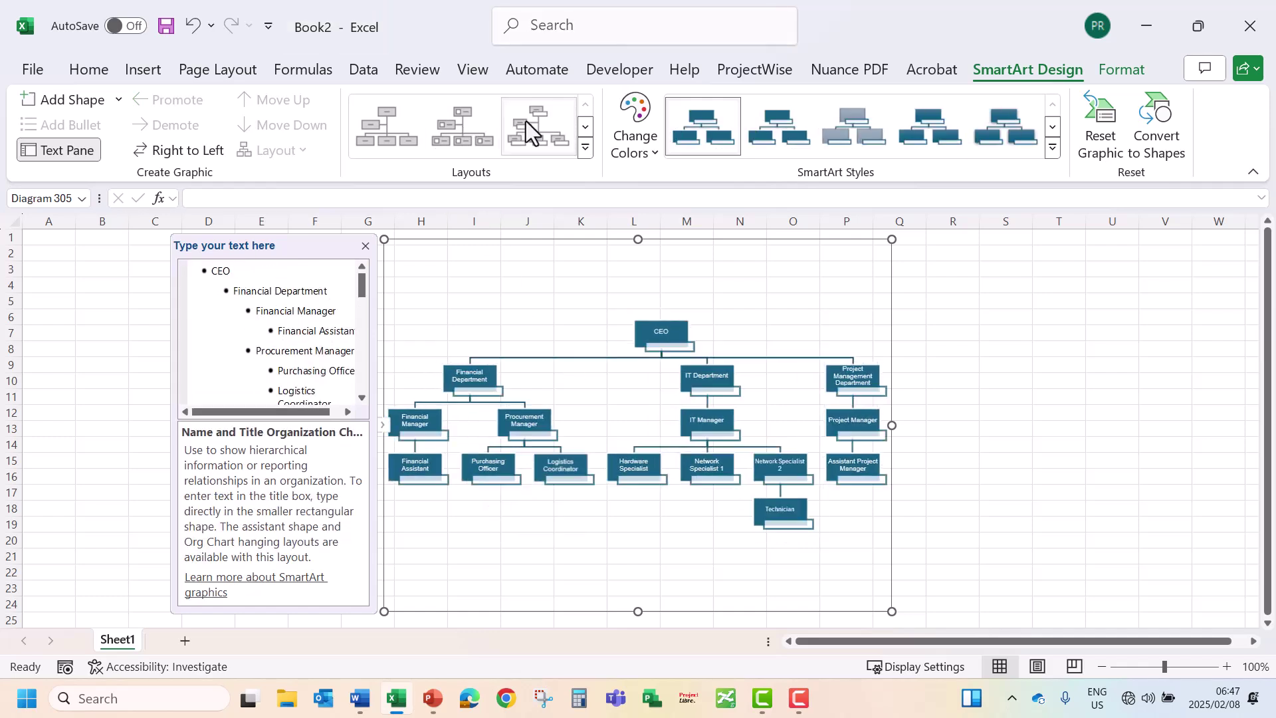
{"action": "left_click", "coordinate": [660, 345]}
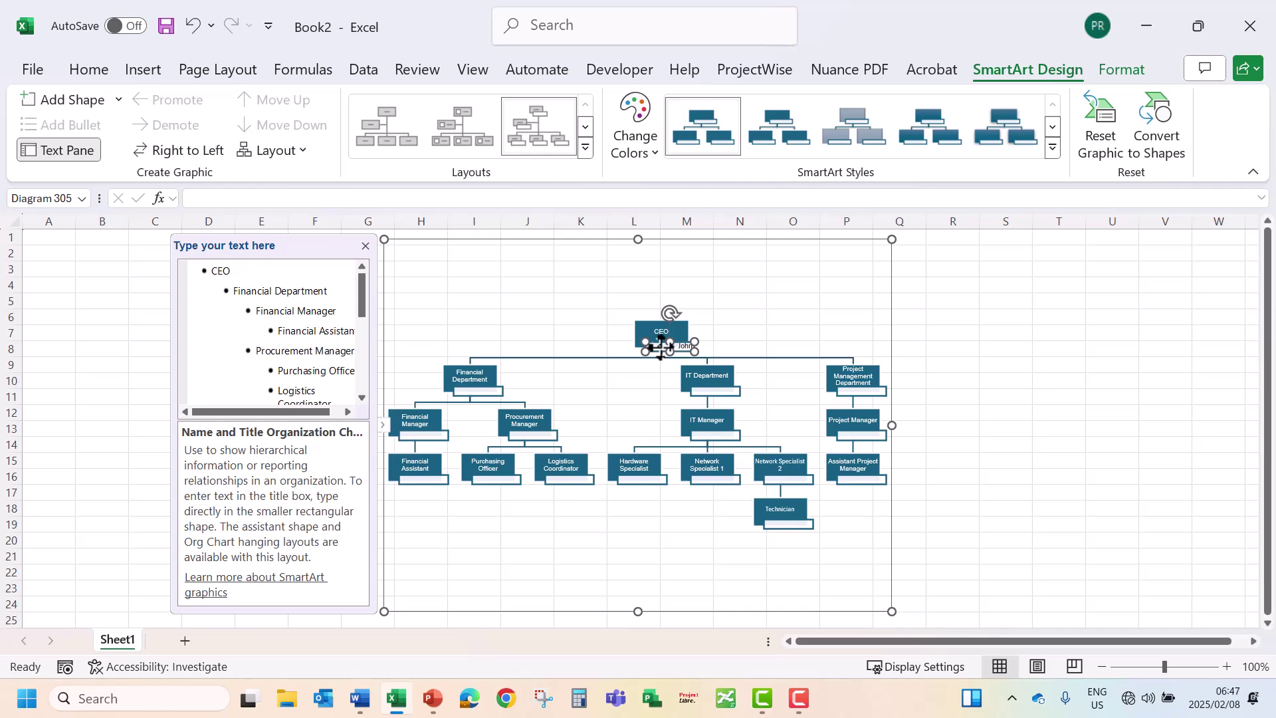
{"action": "left_click", "coordinate": [386, 134]}
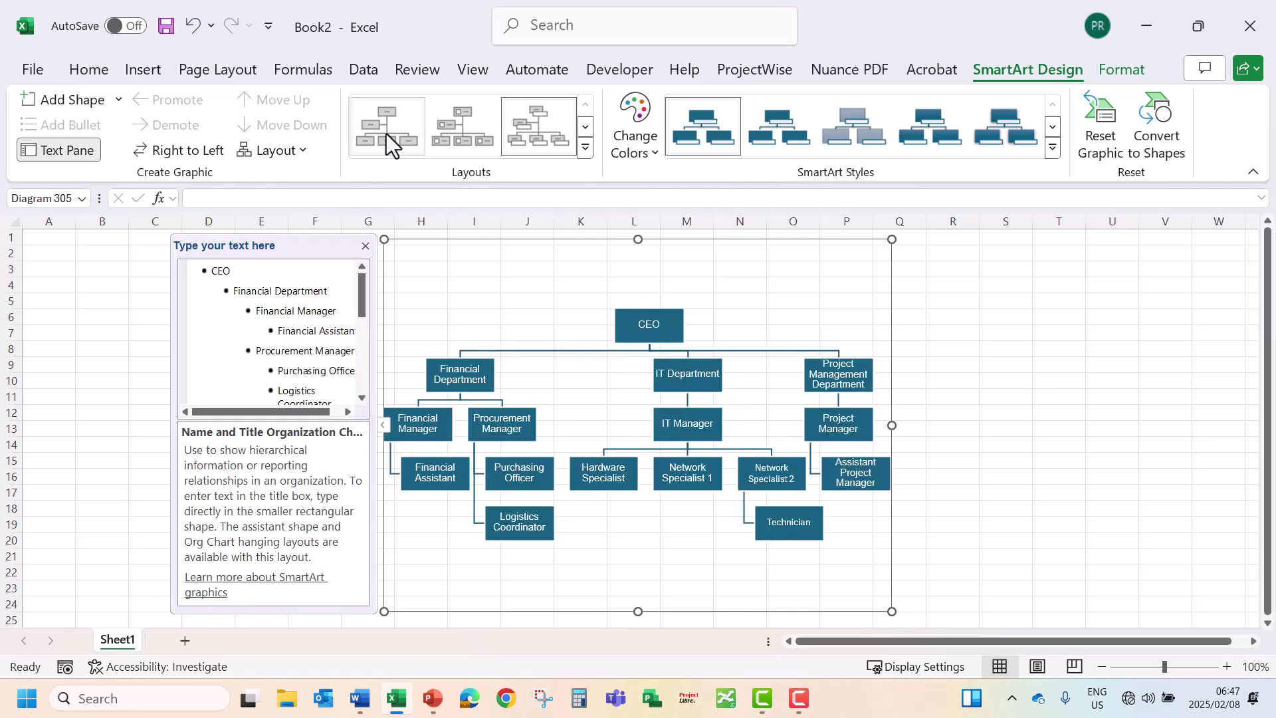
Step: Apply the first Colorful colour scheme and a bevelled 3-D SmartArt style
{"action": "left_click", "coordinate": [655, 154]}
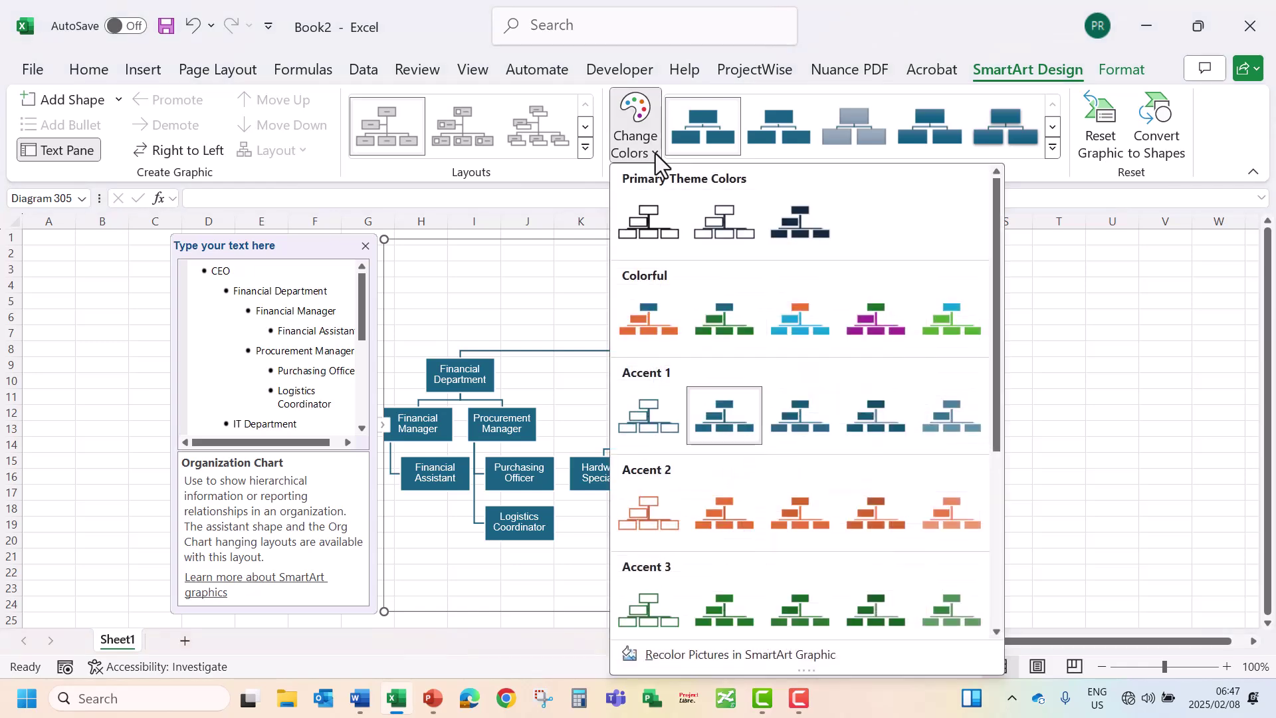
{"action": "left_click", "coordinate": [646, 328]}
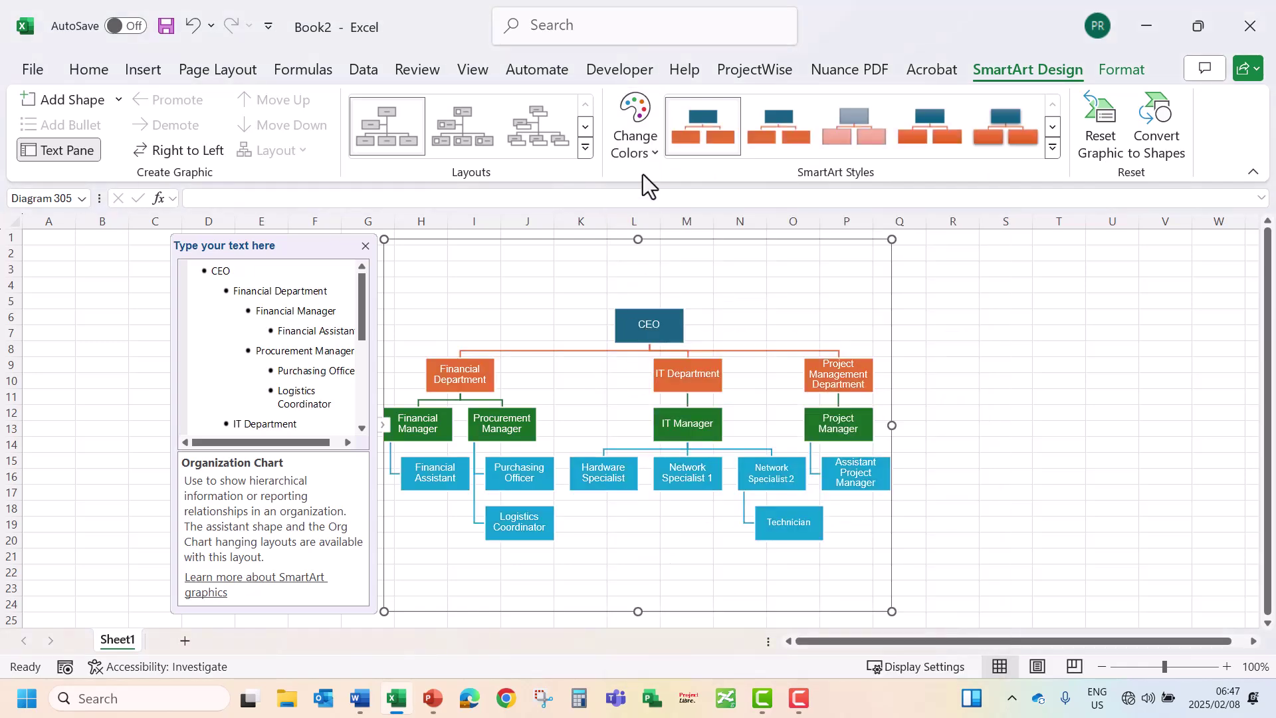
{"action": "left_click", "coordinate": [1053, 126]}
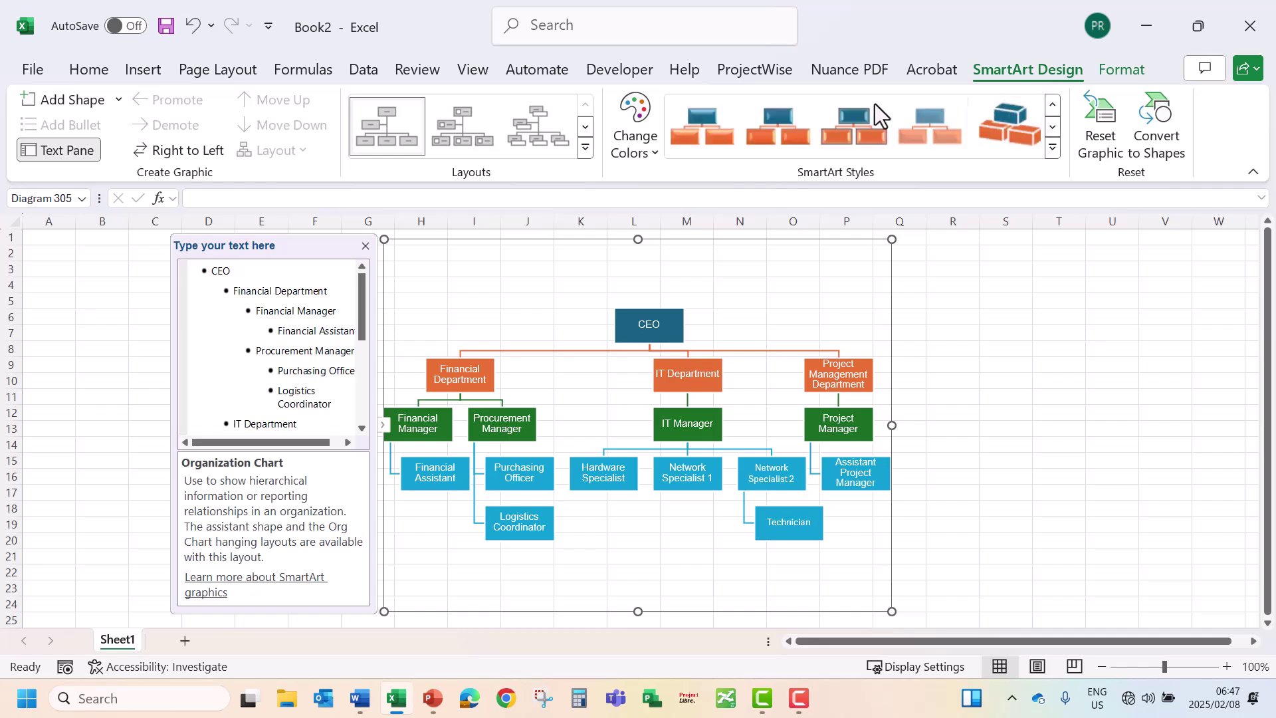
{"action": "left_click", "coordinate": [856, 120]}
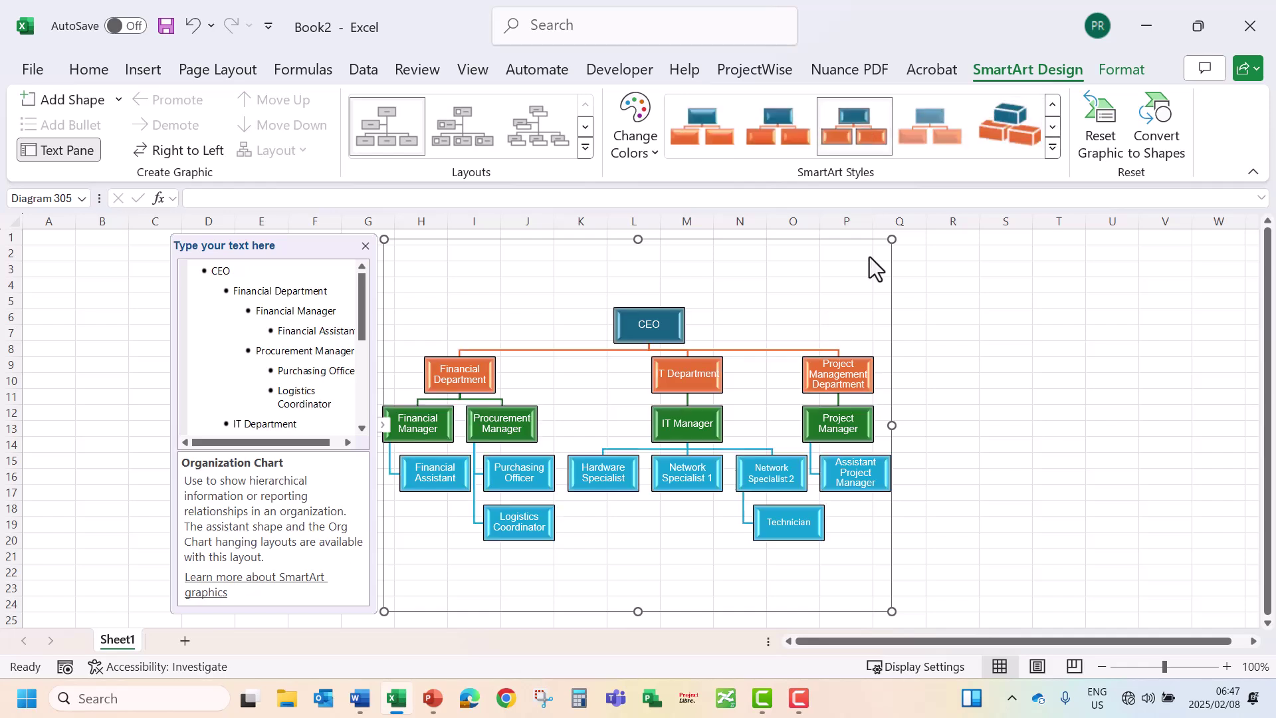
Step: Reset the graphic, try Convert to Shapes, then undo to keep it as SmartArt
{"action": "left_click", "coordinate": [1099, 132]}
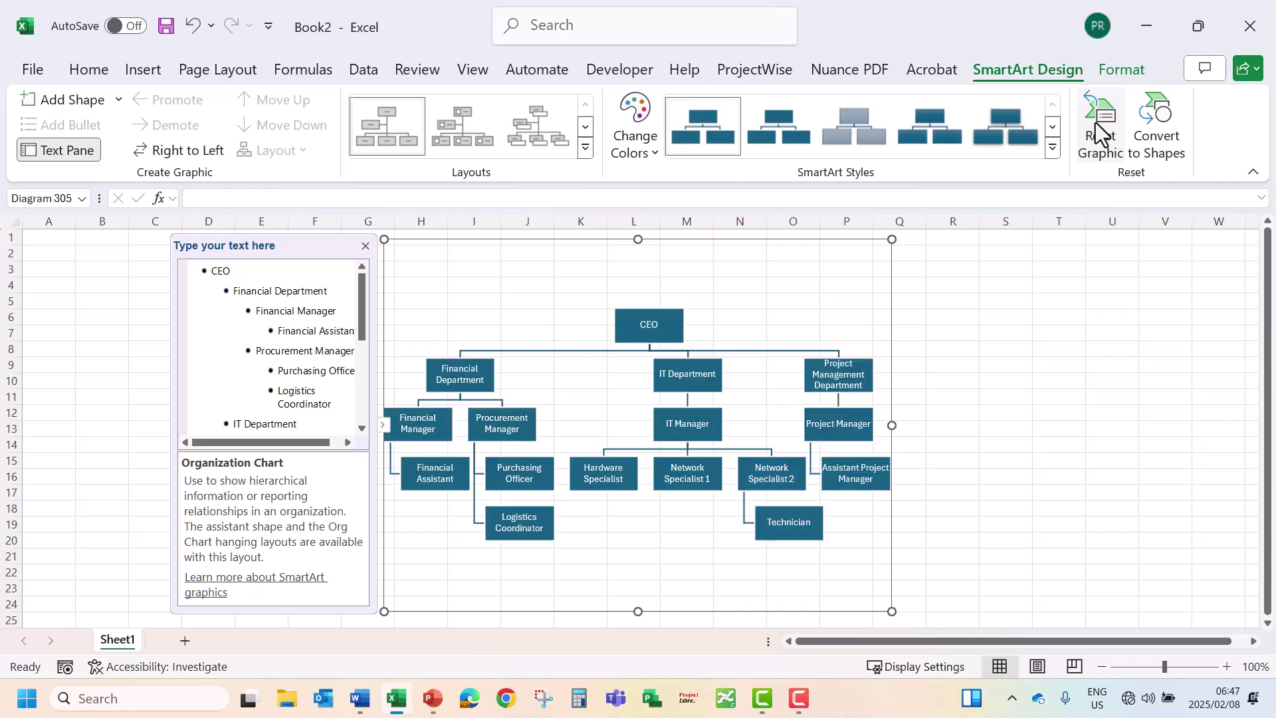
{"action": "left_click", "coordinate": [1159, 128]}
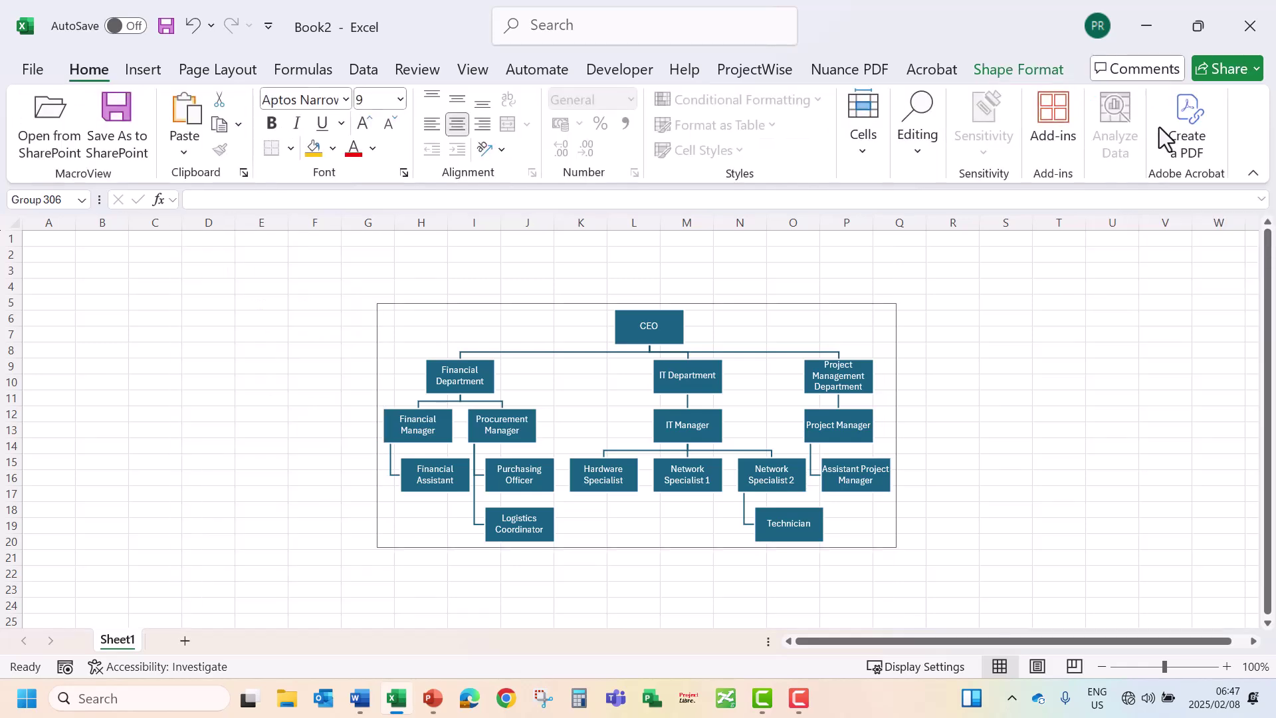
{"action": "left_click", "coordinate": [199, 27]}
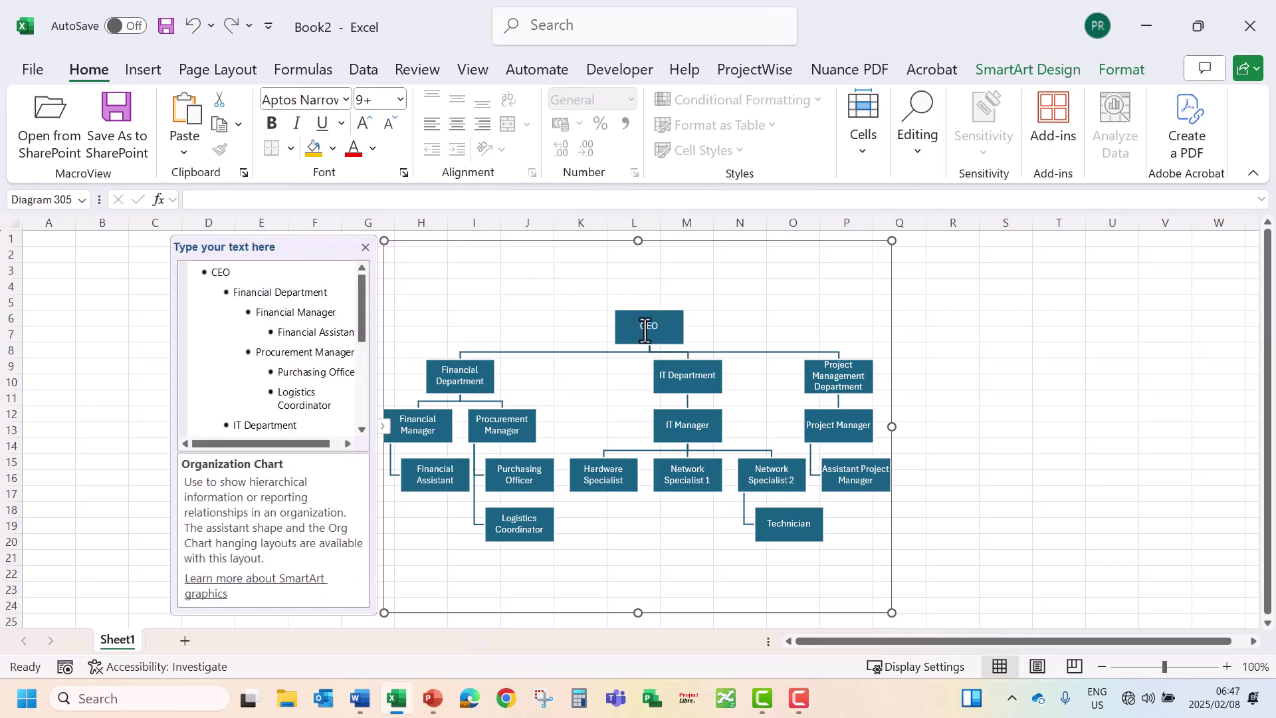
Step: Fill the CEO box with yellow
{"action": "left_click", "coordinate": [1121, 73]}
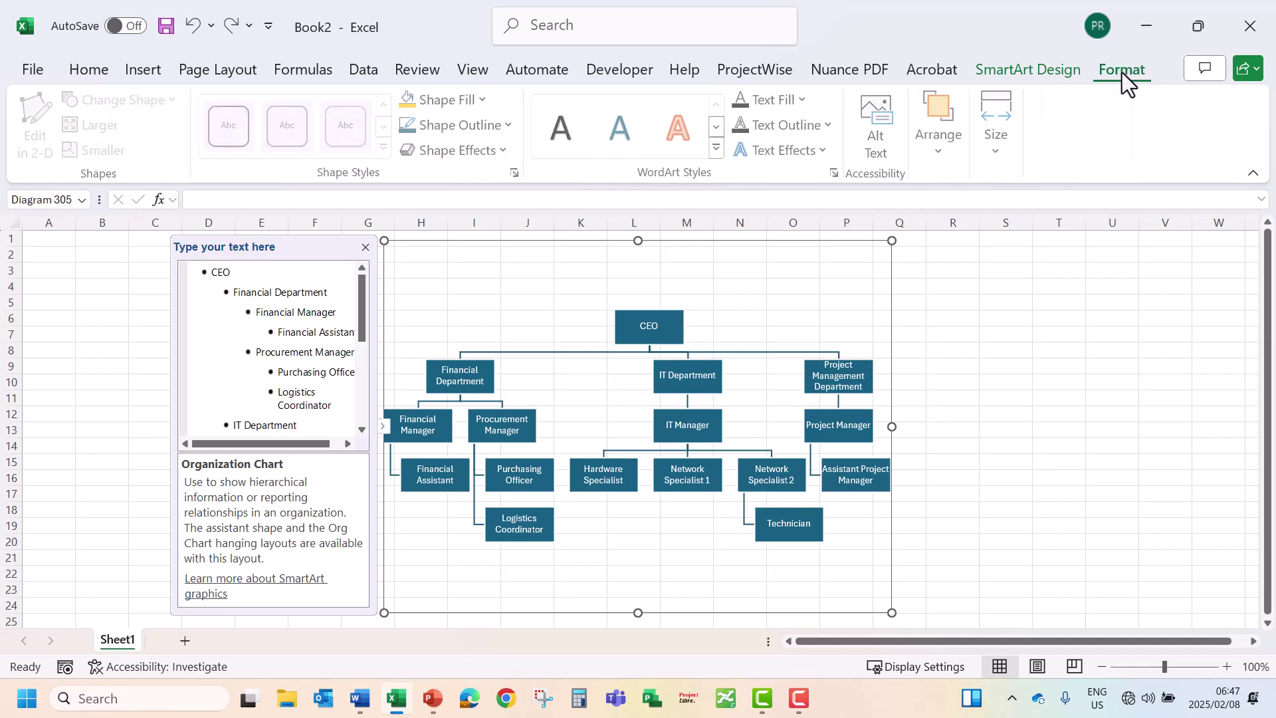
{"action": "left_click", "coordinate": [670, 326]}
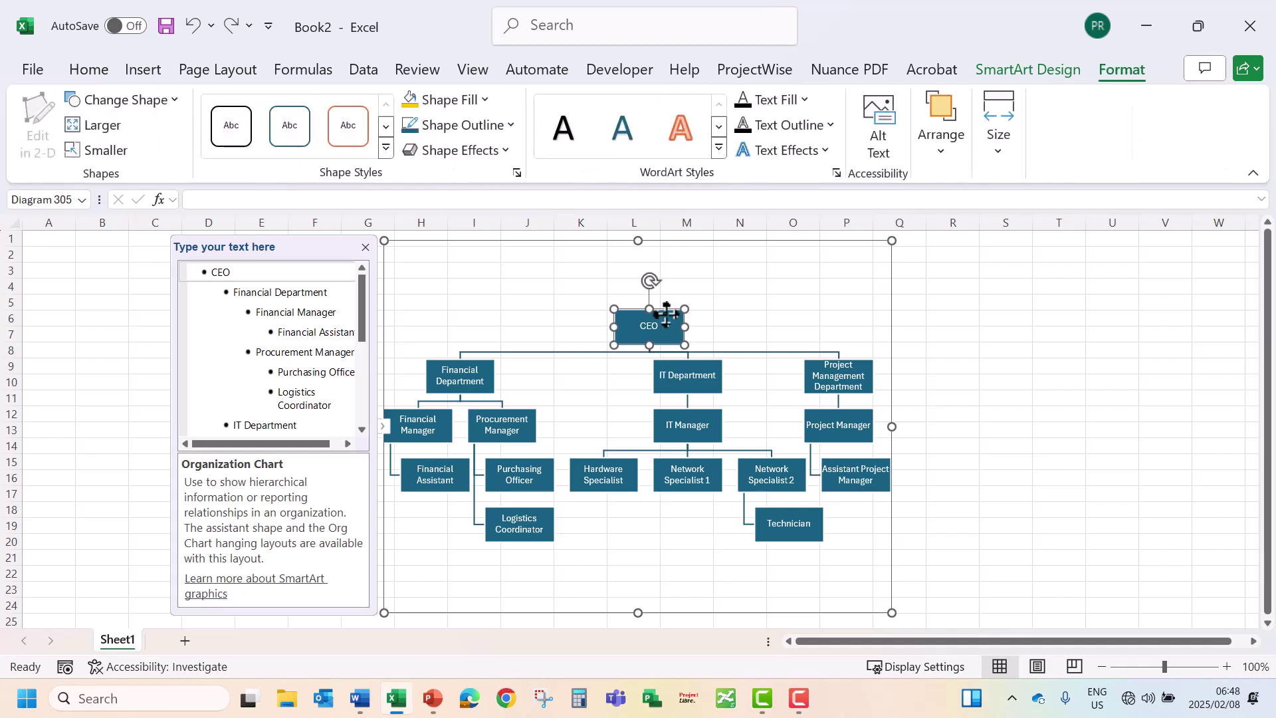
{"action": "left_click", "coordinate": [487, 100]}
{"action": "left_click", "coordinate": [436, 359]}
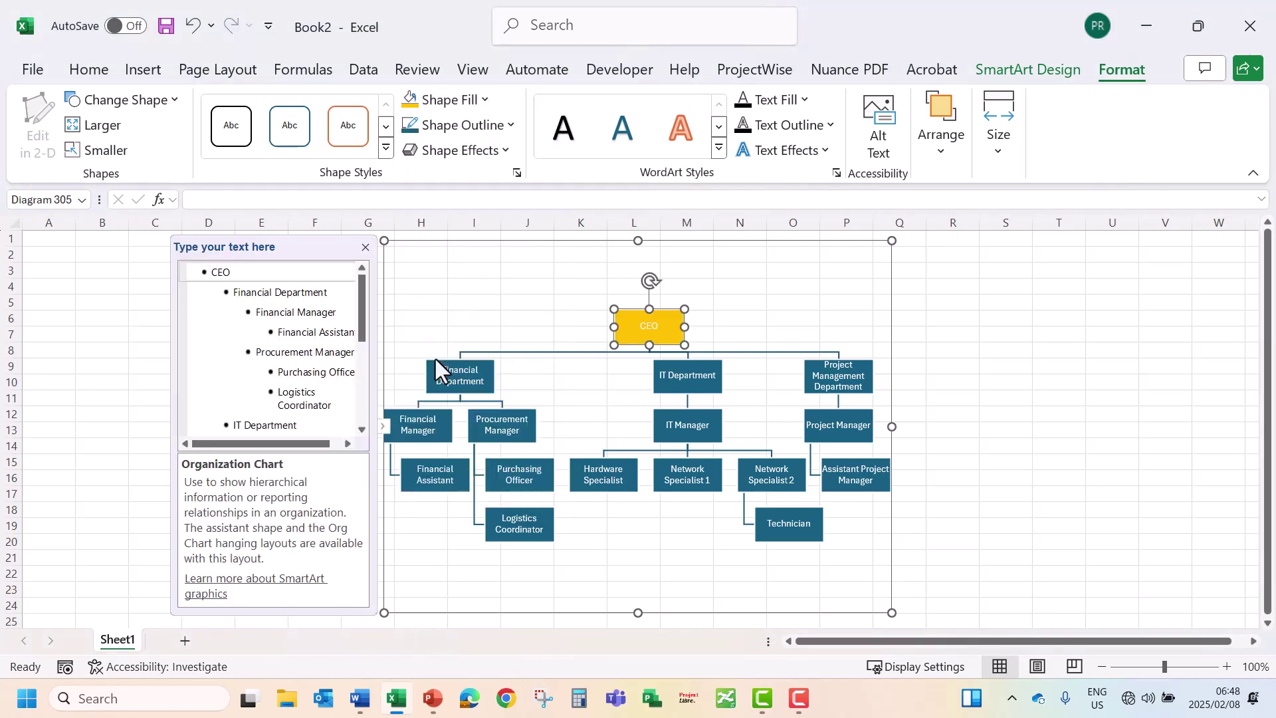
Step: Give the CEO box a bevel effect and make it three steps larger
{"action": "left_click", "coordinate": [507, 151]}
{"action": "mouse_move", "coordinate": [449, 406]}
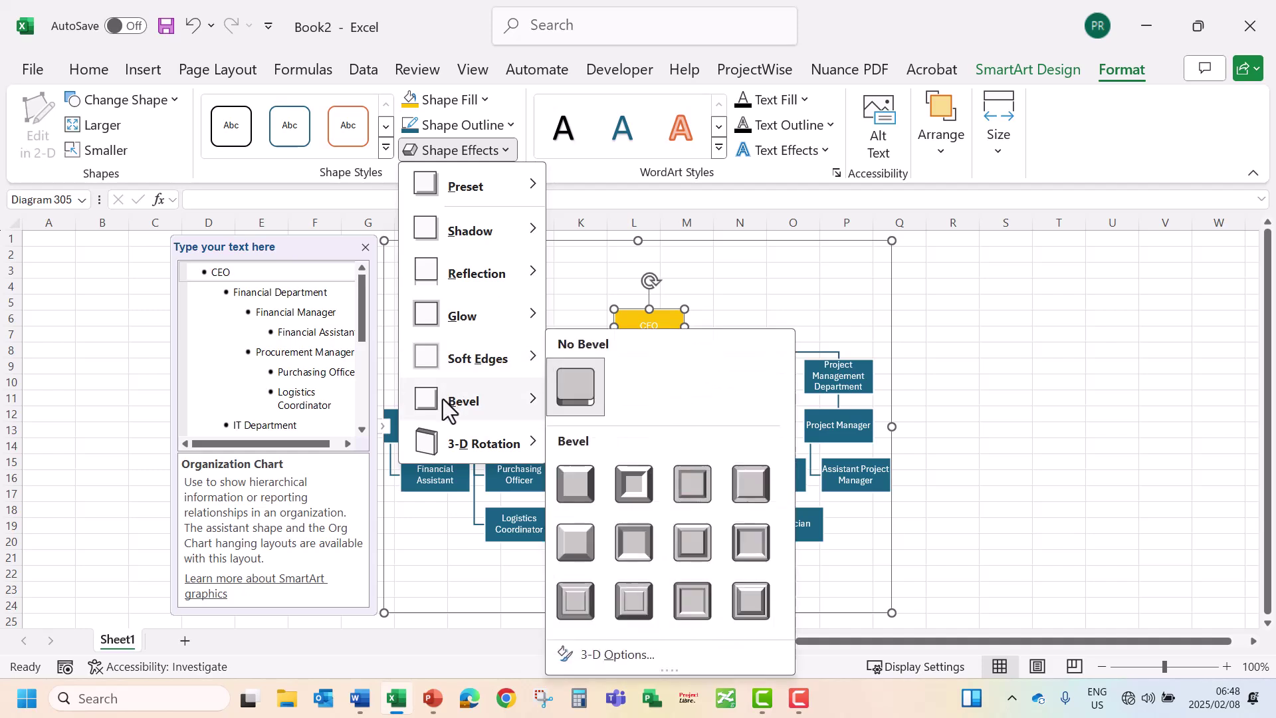
{"action": "left_click", "coordinate": [582, 488]}
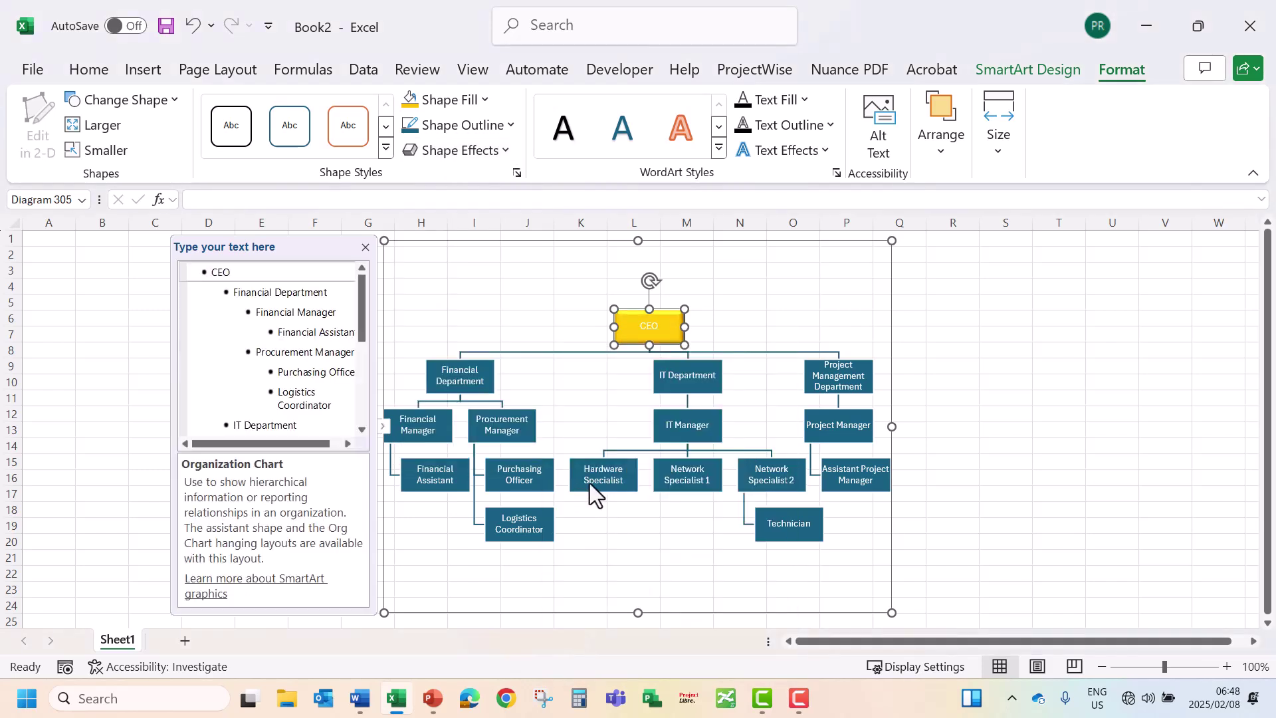
{"action": "left_click", "coordinate": [113, 131]}
{"action": "left_click", "coordinate": [113, 131]}
{"action": "left_click", "coordinate": [113, 131]}
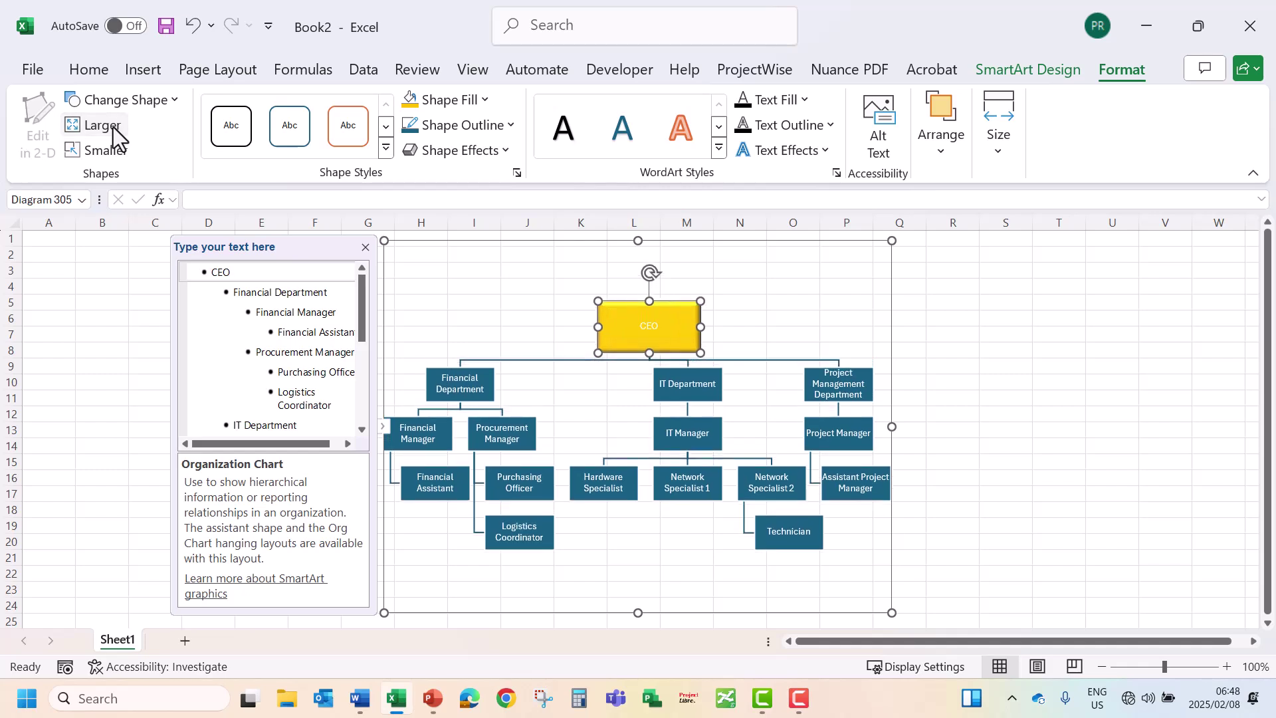